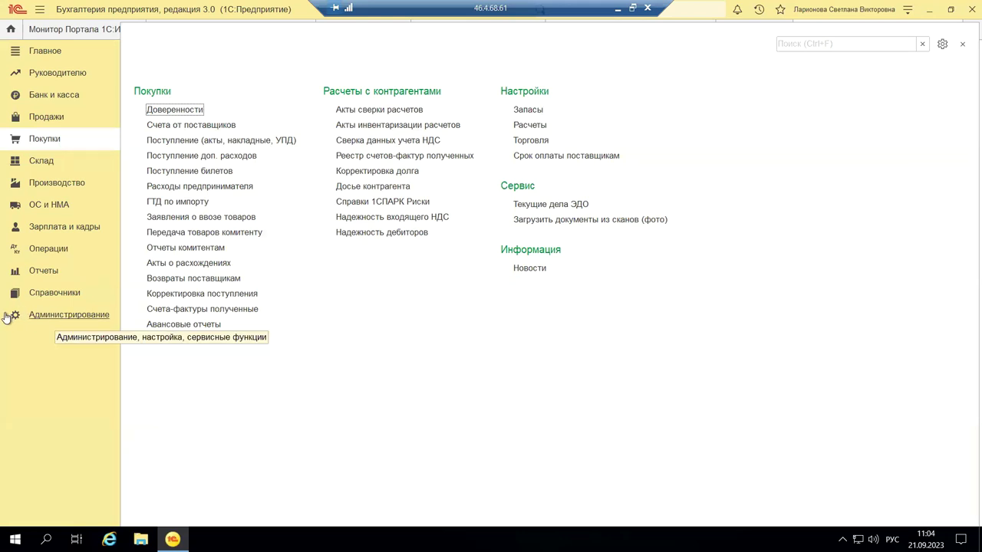
# Step: Review the Запасы options in the program's Функциональность settings and close the settings
pyautogui.click(73, 321)
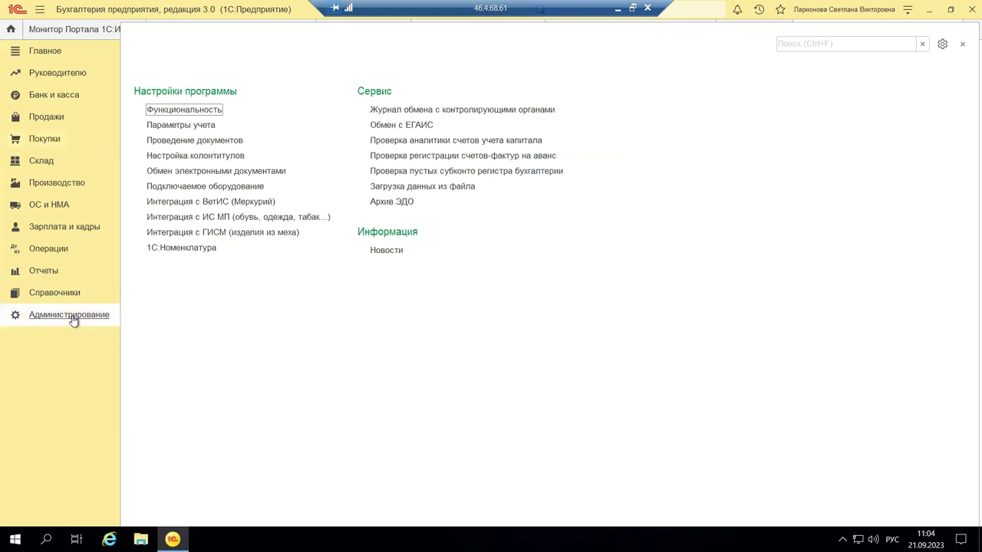
pyautogui.click(218, 110)
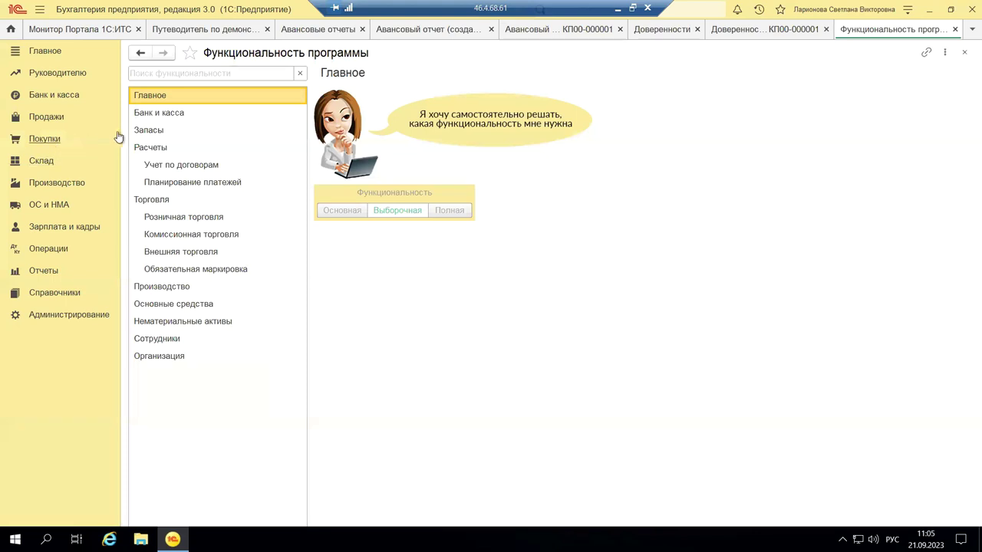
pyautogui.click(148, 132)
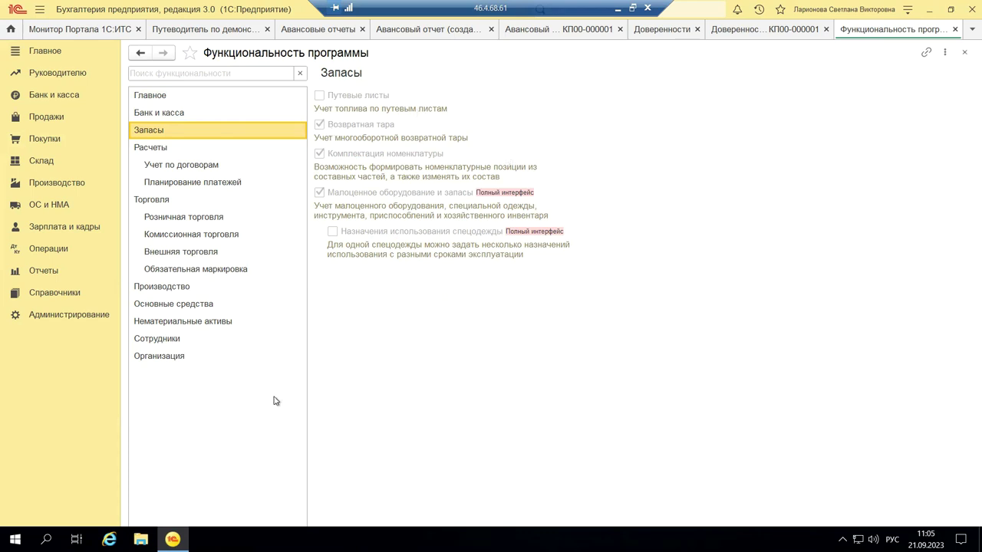
pyautogui.click(965, 53)
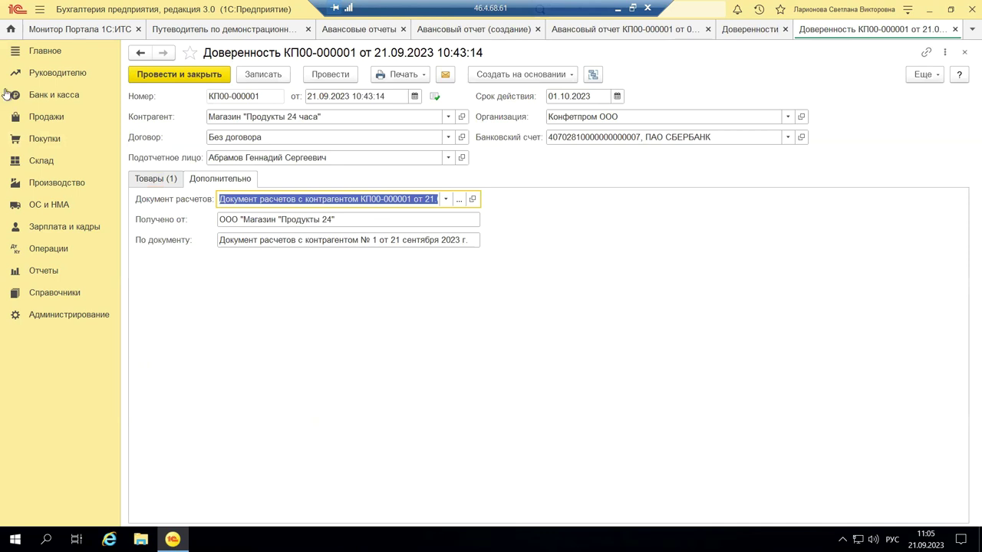
# Step: Open the Покупки section, switch to PowerPoint to show slide 5, and return to the 1C remote session
pyautogui.click(35, 141)
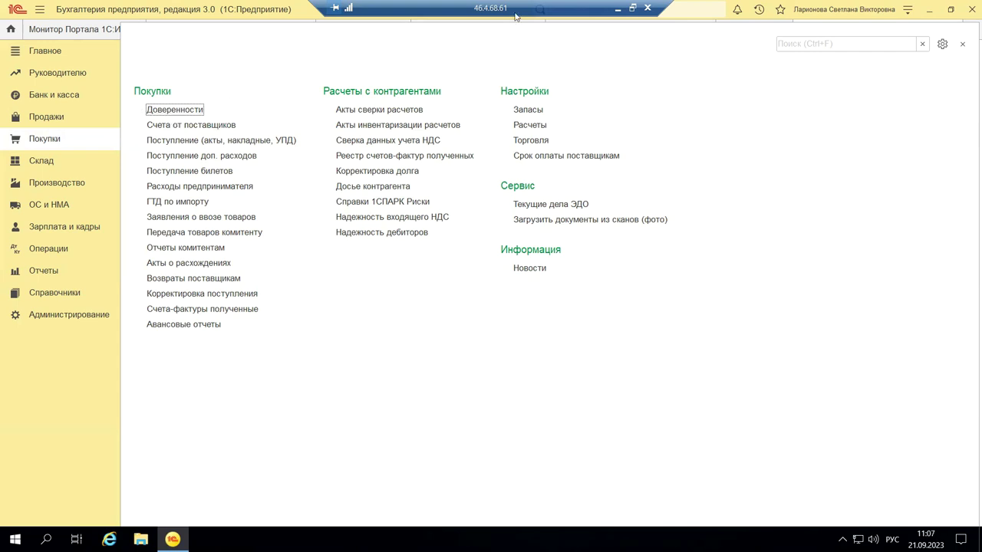
pyautogui.click(614, 9)
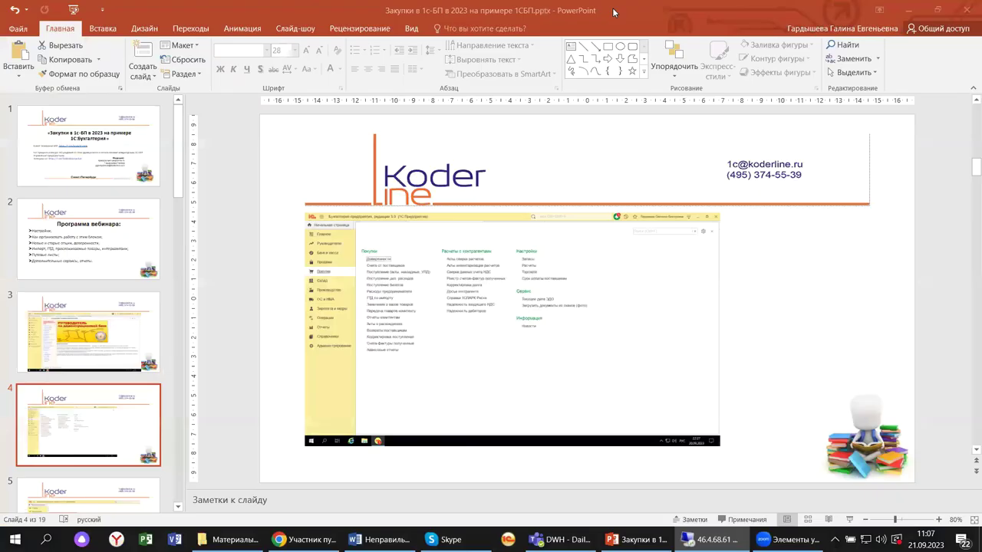
pyautogui.scroll(-1, 104, 372)
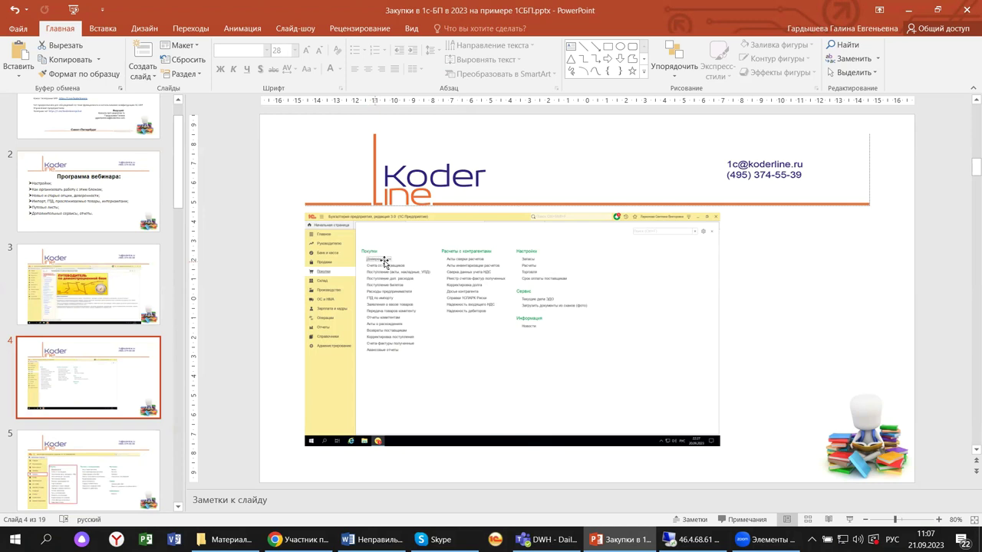
pyautogui.click(98, 461)
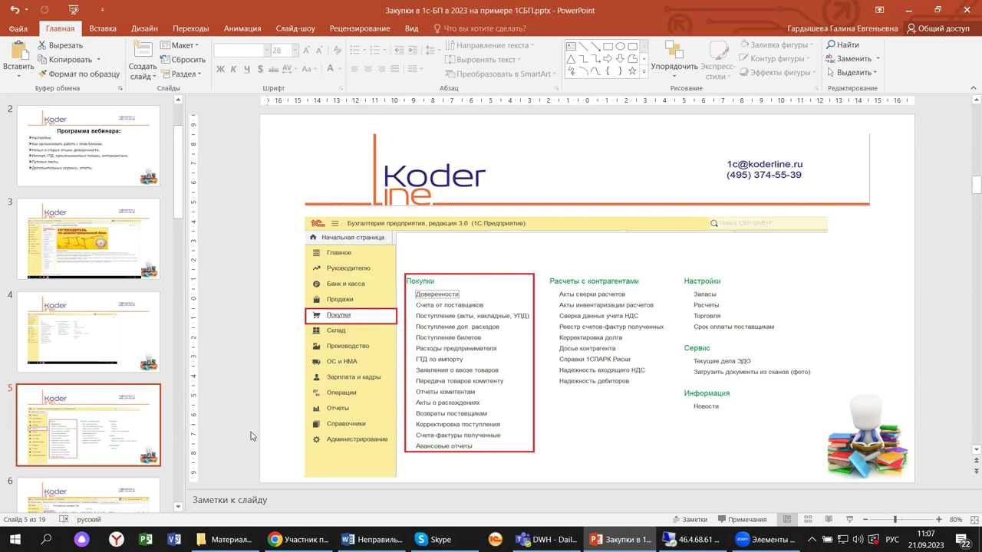
pyautogui.scroll(-1, 141, 443)
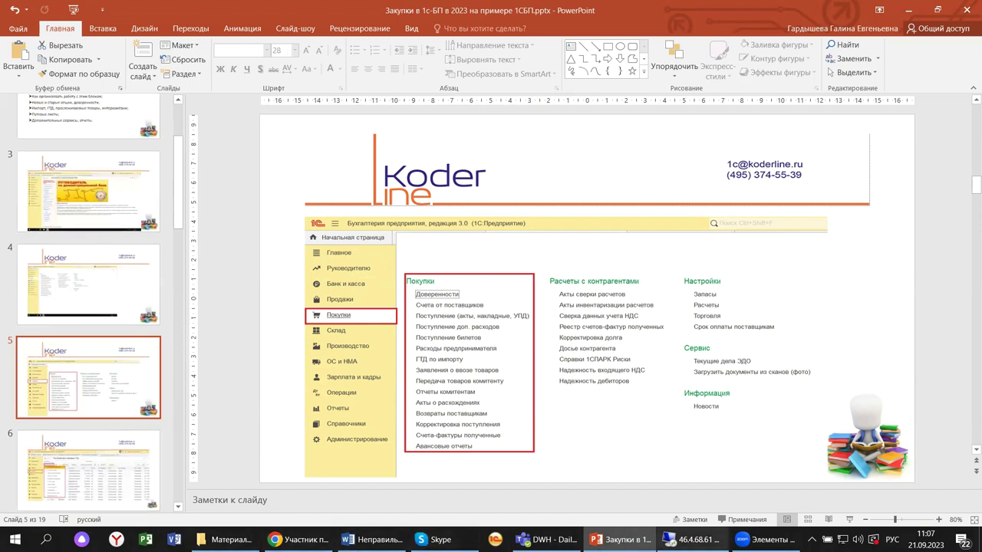
pyautogui.click(691, 539)
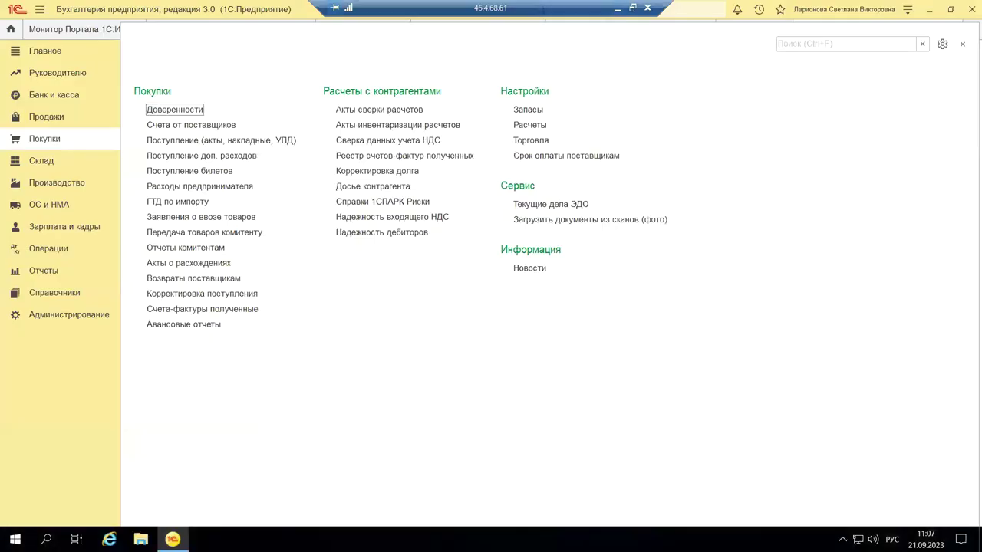
# Step: Open the 21.09.2023 power of attorney for Магазин "Продукты 24 часа" from the Доверенности list
pyautogui.click(164, 109)
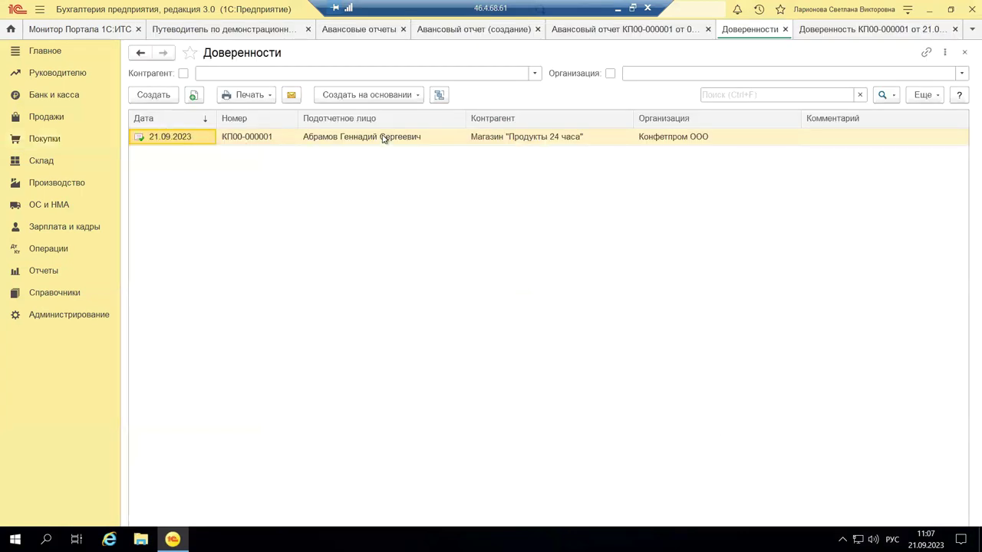
pyautogui.click(383, 138)
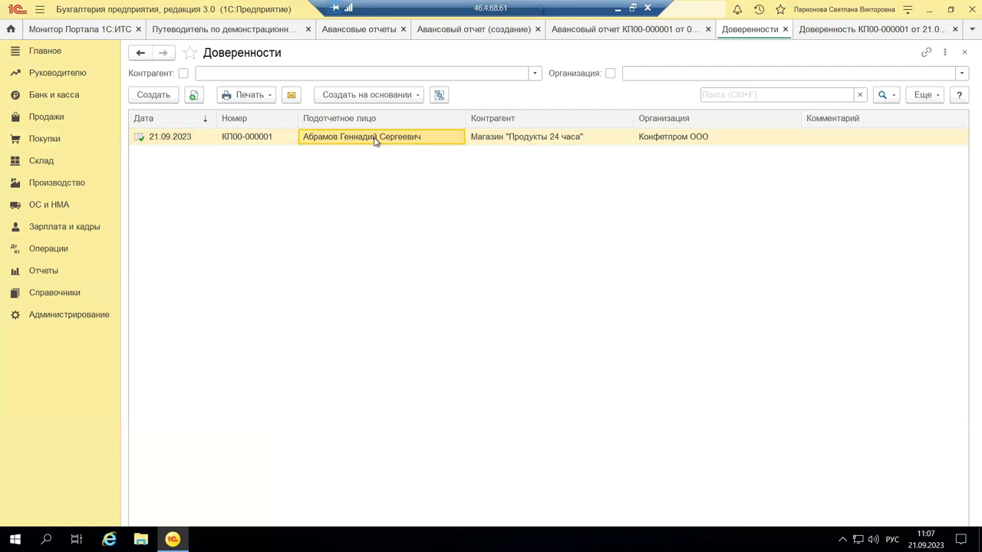
pyautogui.doubleClick(376, 139)
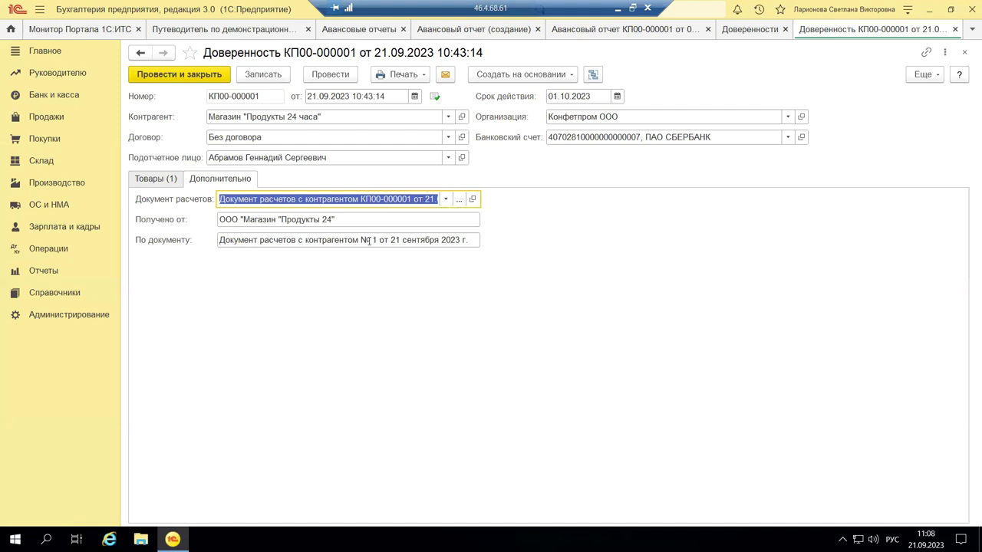
# Step: Examine the goods line of the power of attorney and its Номенклатура selection list, leaving the item unchanged
pyautogui.click(160, 179)
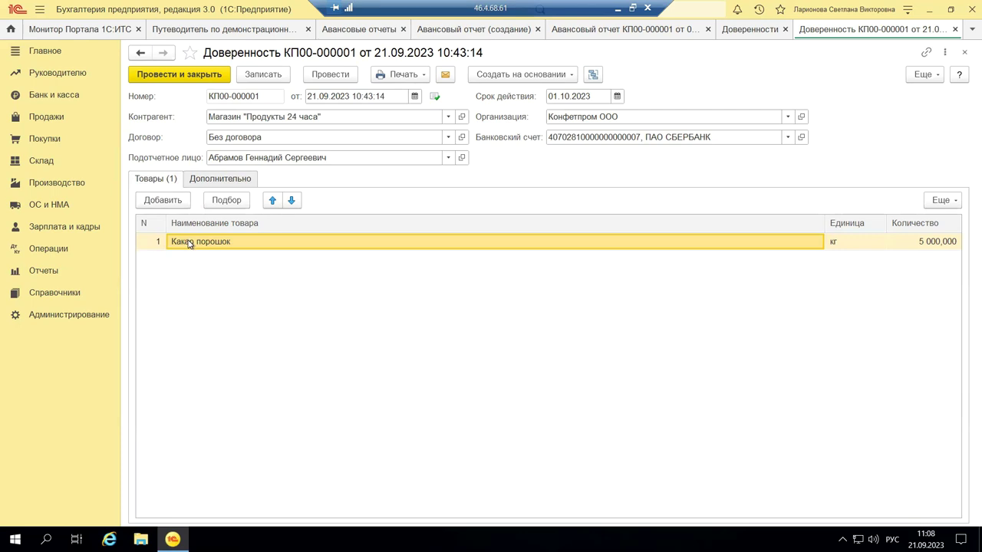
pyautogui.doubleClick(482, 242)
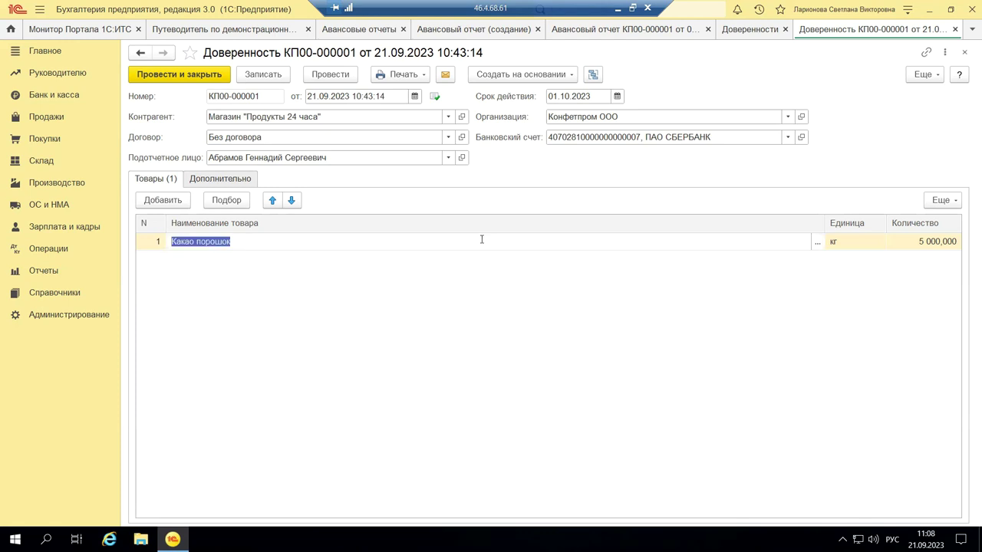
pyautogui.click(818, 247)
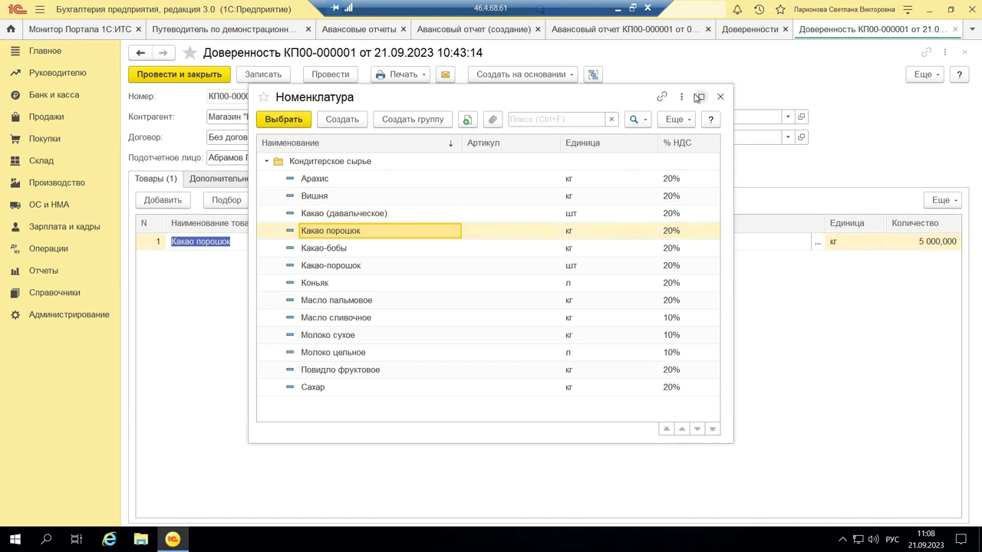
pyautogui.click(720, 96)
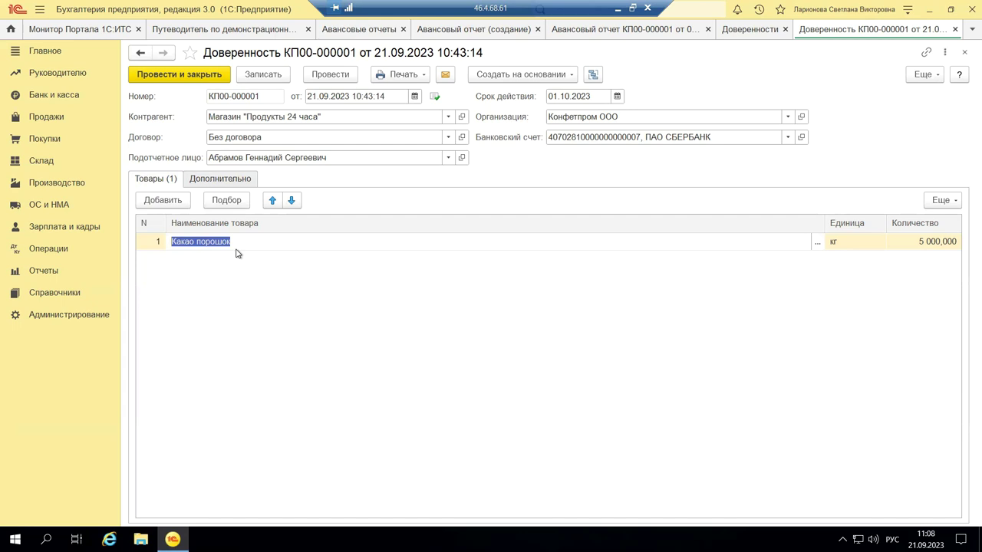
# Step: Check the power of attorney's additional details and available print forms, and close the document
pyautogui.click(221, 179)
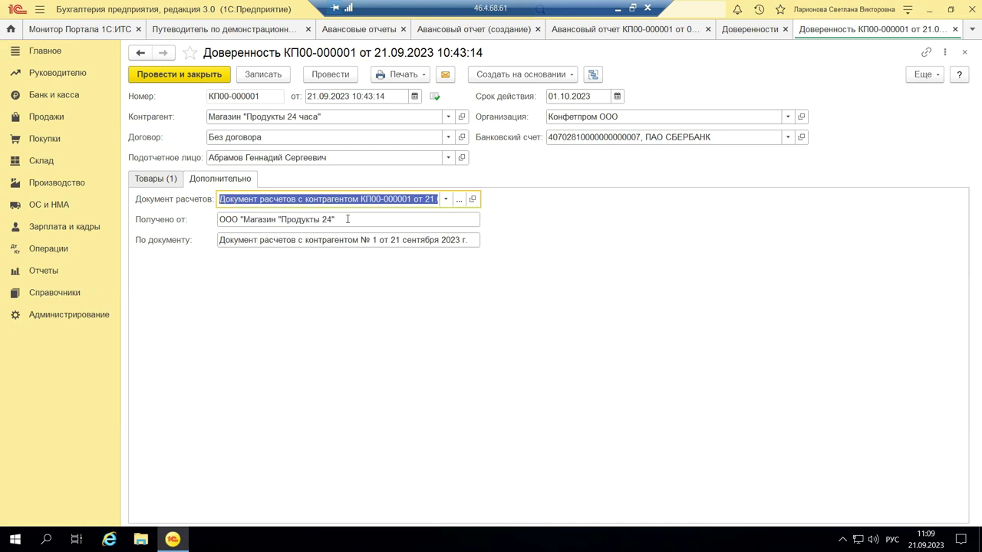
pyautogui.click(424, 76)
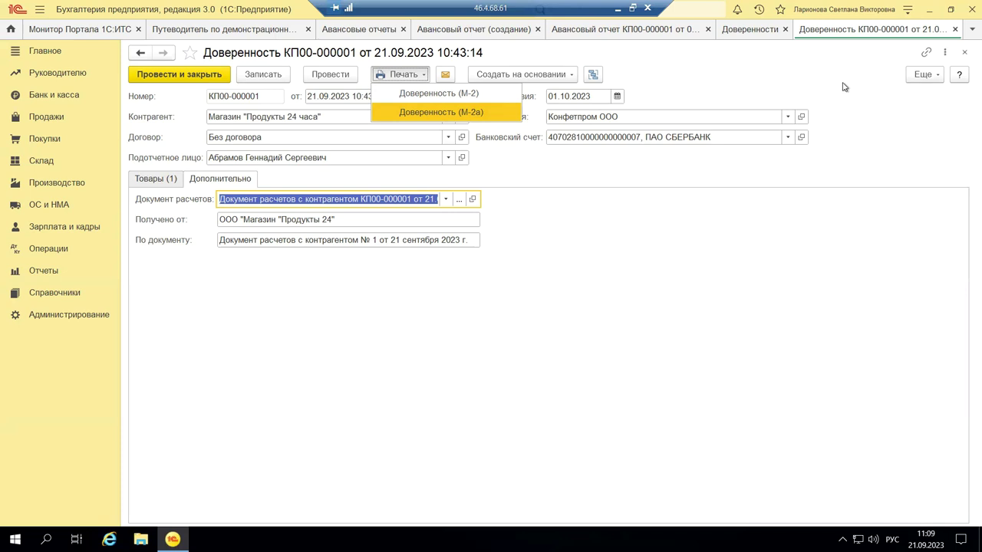
pyautogui.click(965, 51)
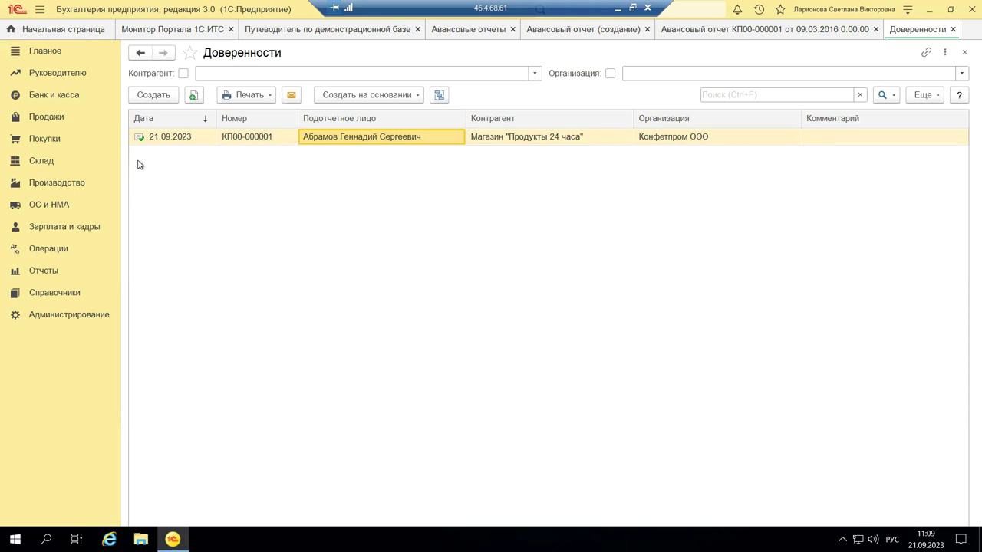
# Step: Open the Запасы settings from the Продажи section, view the Главное functionality level, and close the settings
pyautogui.click(39, 120)
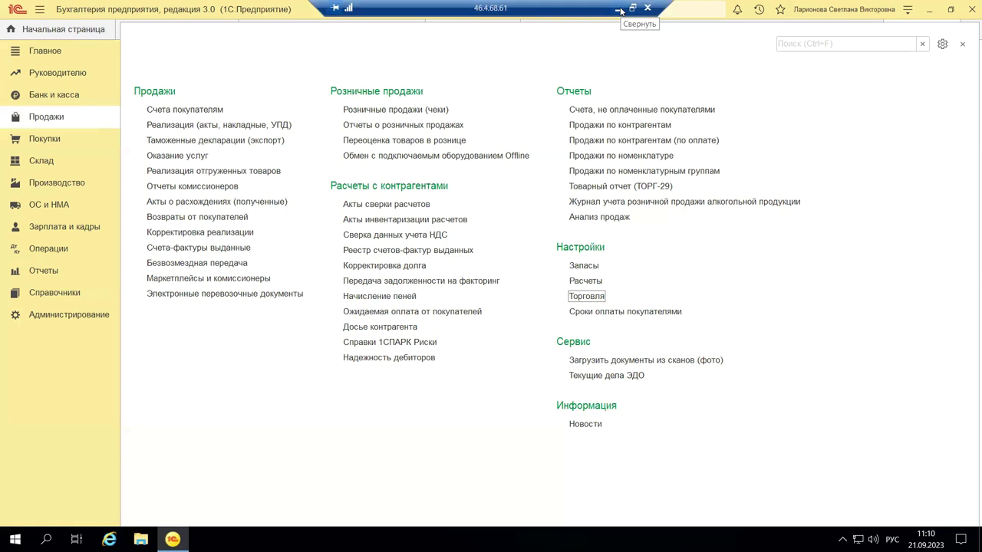
pyautogui.click(583, 268)
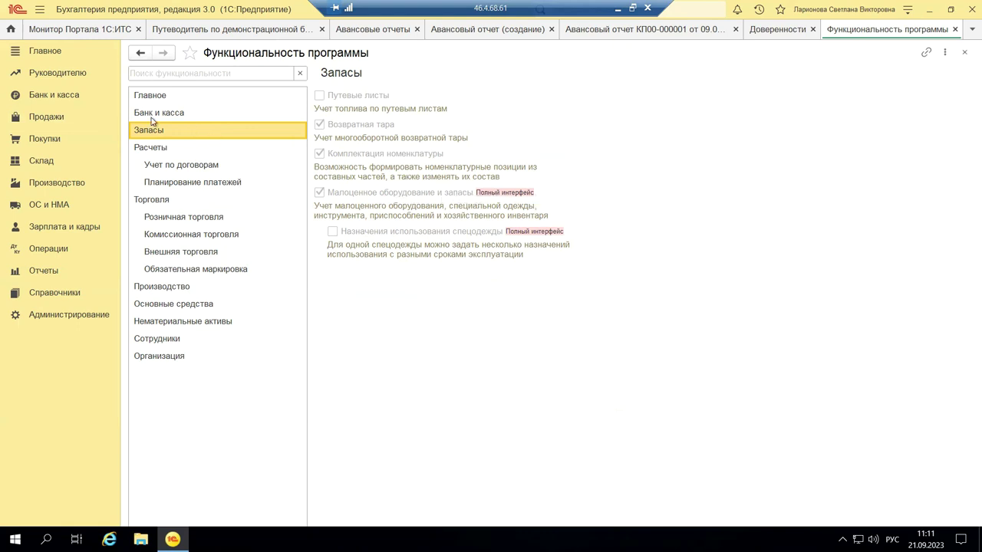
pyautogui.click(161, 96)
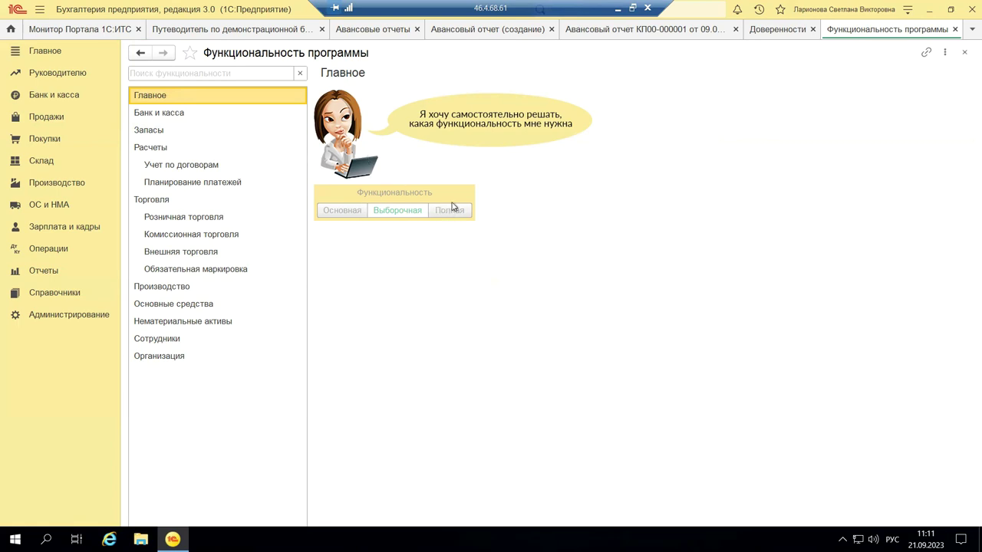
pyautogui.click(964, 52)
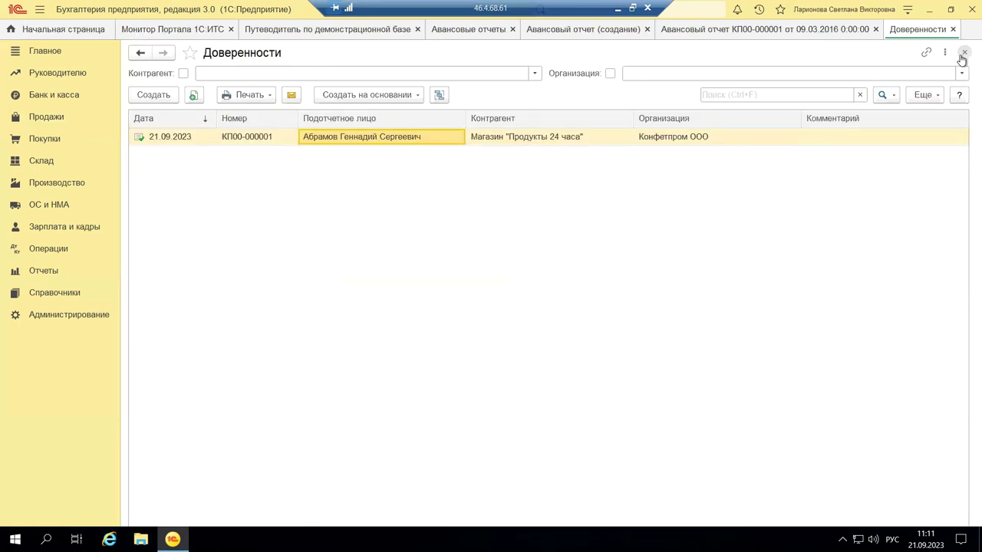
# Step: Switch to PowerPoint and look through the slides following slide 5
pyautogui.click(616, 13)
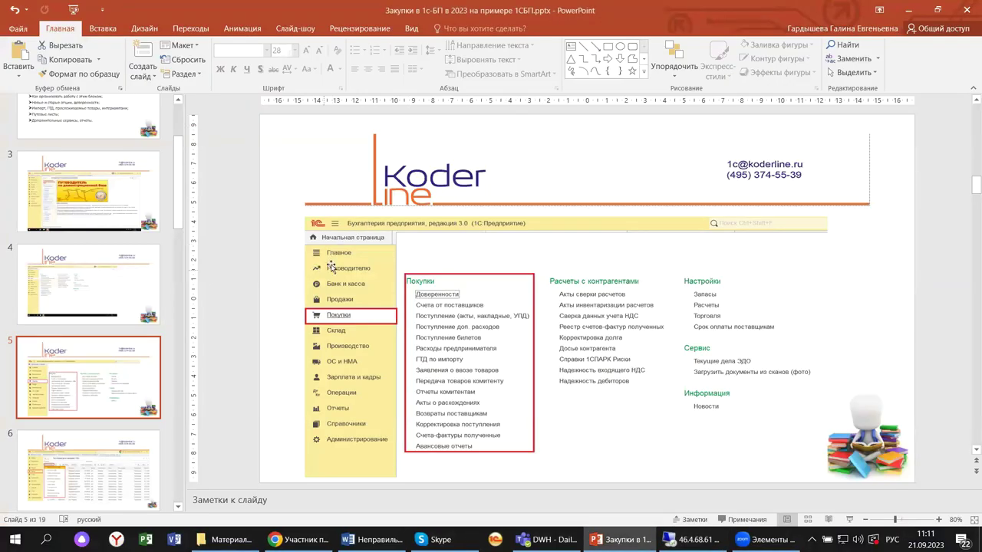
pyautogui.scroll(-1, 142, 346)
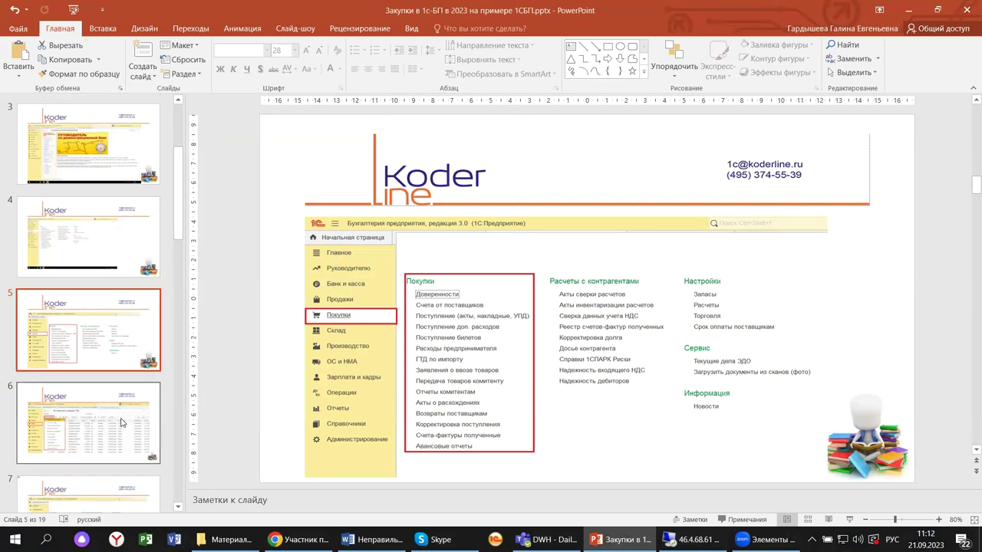
pyautogui.scroll(-3, 121, 422)
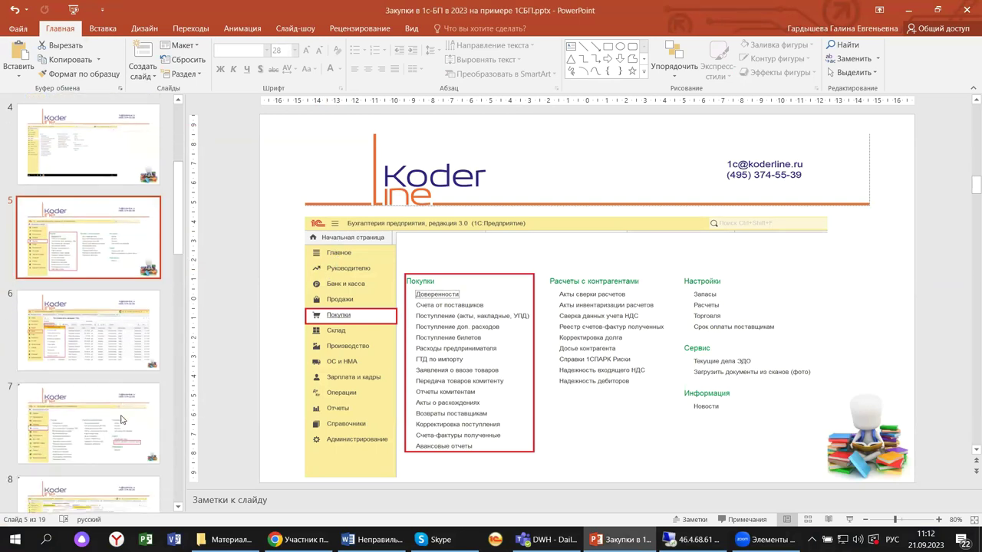
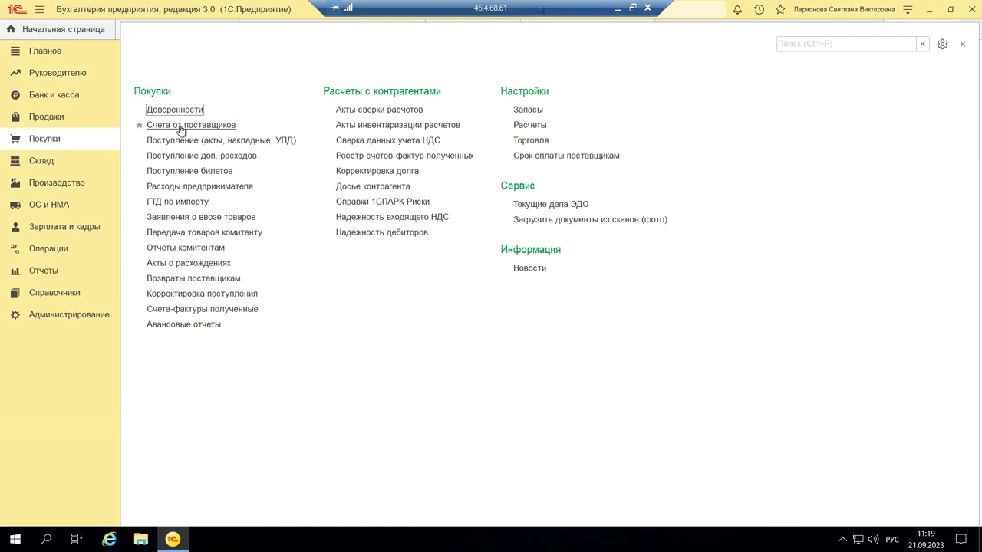
# Step: Open the 13.11.2016 supplier invoice from Конфетпром ООО and examine its returnable packaging and its goods and services
pyautogui.click(180, 126)
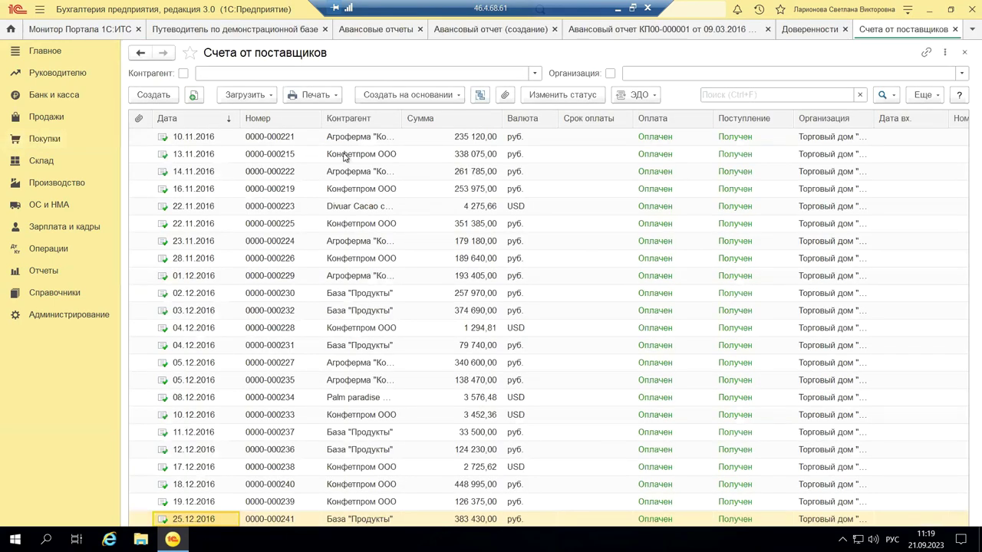
pyautogui.click(343, 156)
pyautogui.doubleClick(344, 156)
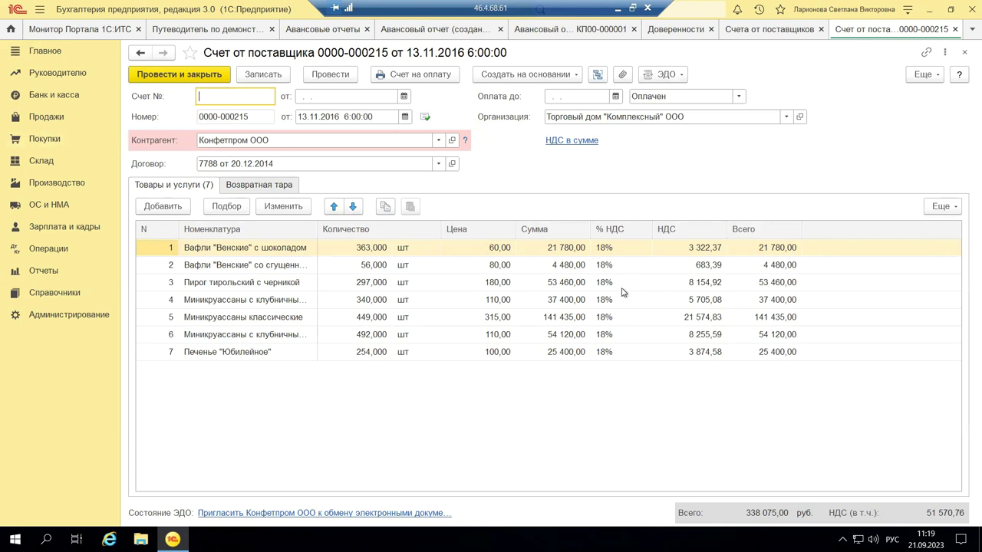
pyautogui.click(270, 188)
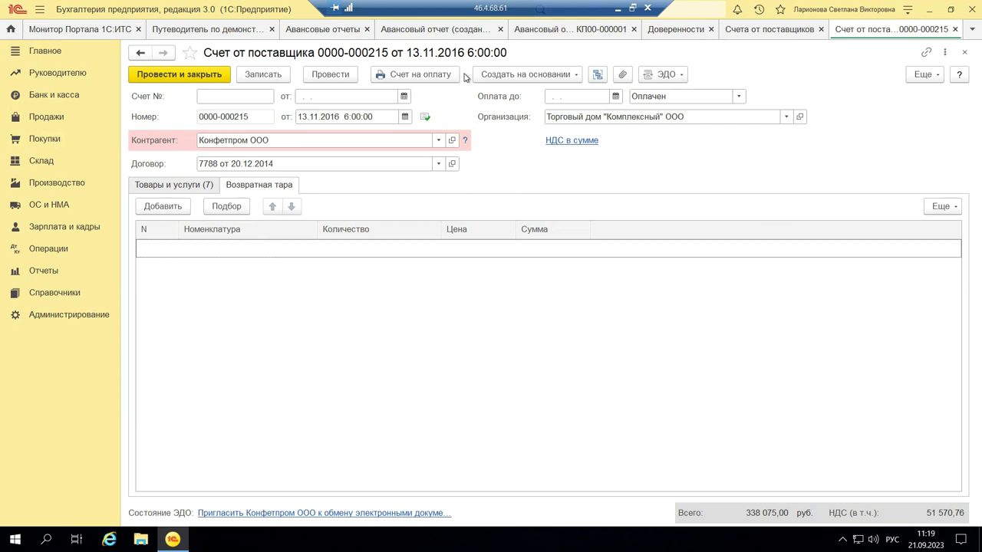
pyautogui.click(183, 185)
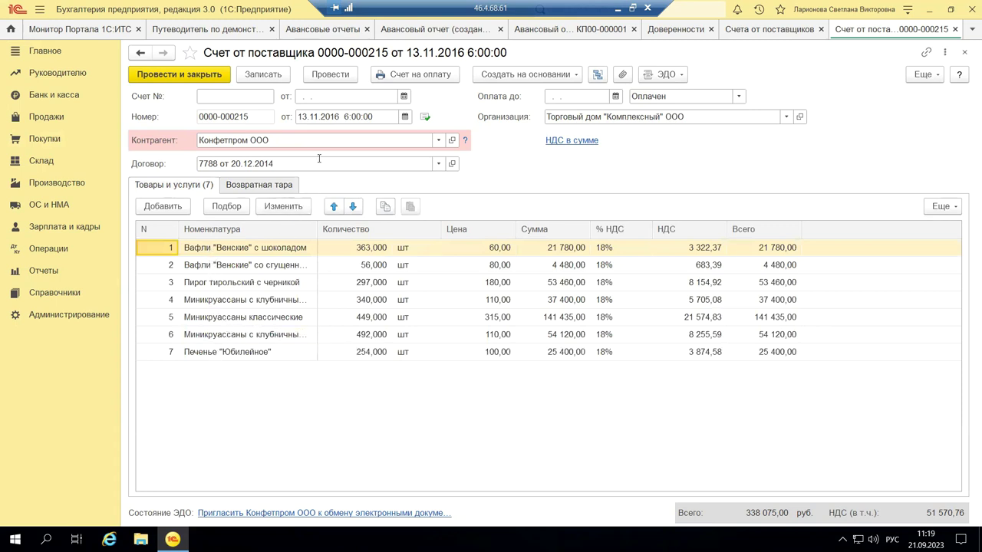
# Step: View the documents that can be created from the supplier invoice, and open and close its item selection window
pyautogui.click(517, 74)
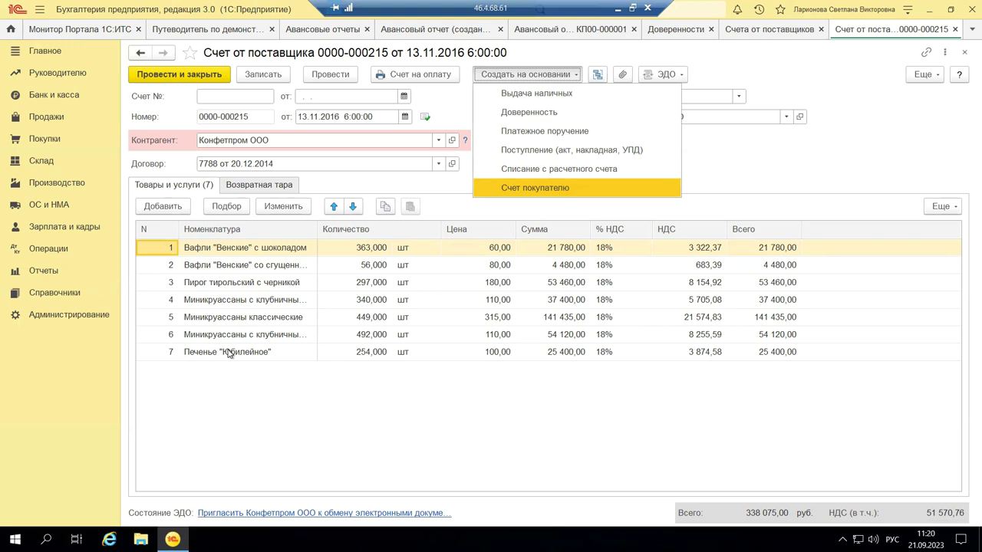
pyautogui.click(224, 209)
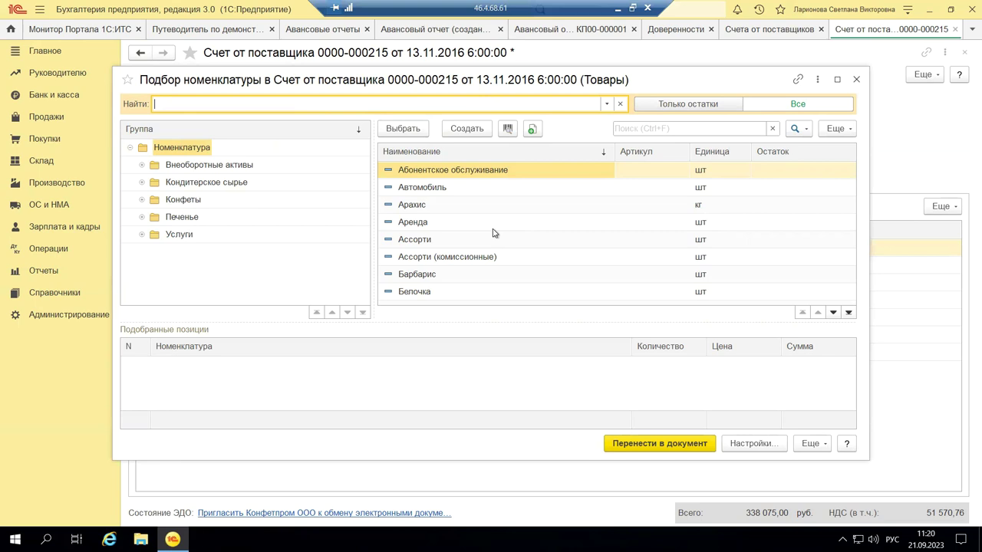
pyautogui.click(858, 80)
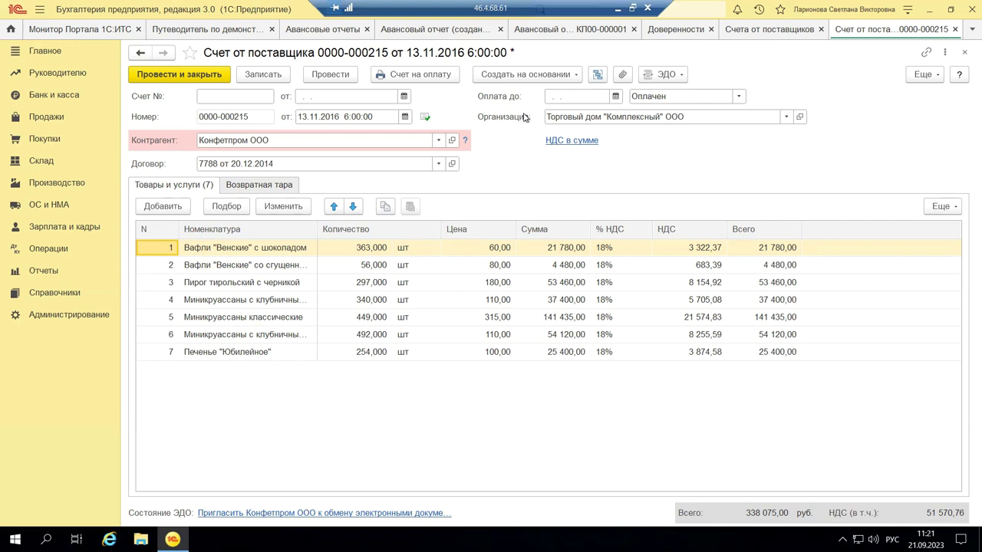
# Step: Switch to PowerPoint and view slide 8 on the power of attorney form and slide 7 on the Покупки section
pyautogui.click(615, 7)
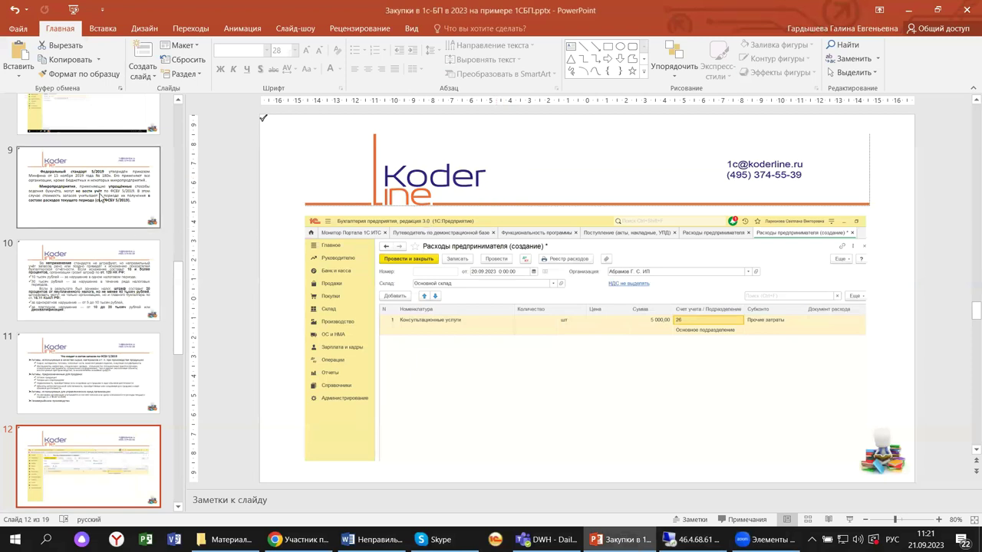
pyautogui.scroll(1, 103, 171)
pyautogui.scroll(2, 104, 170)
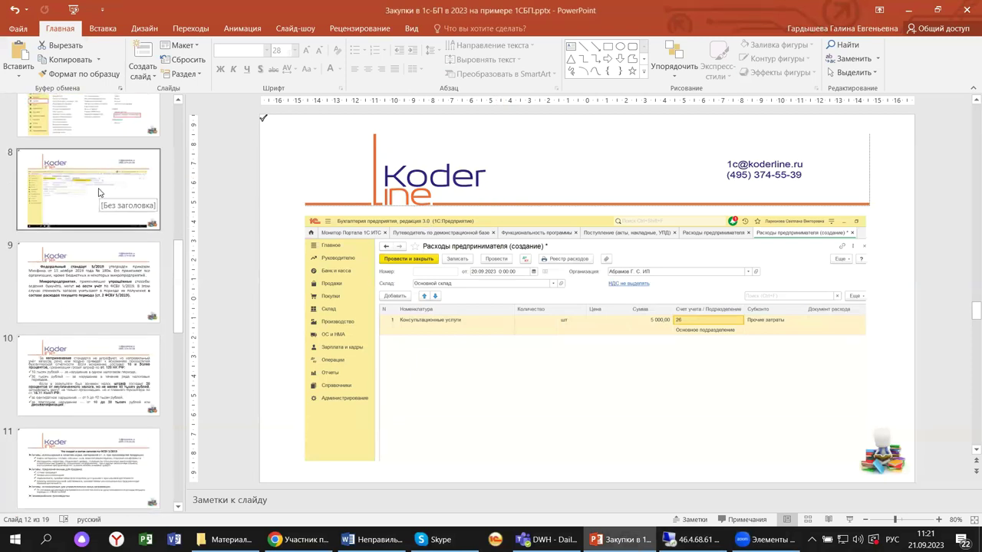
pyautogui.click(98, 193)
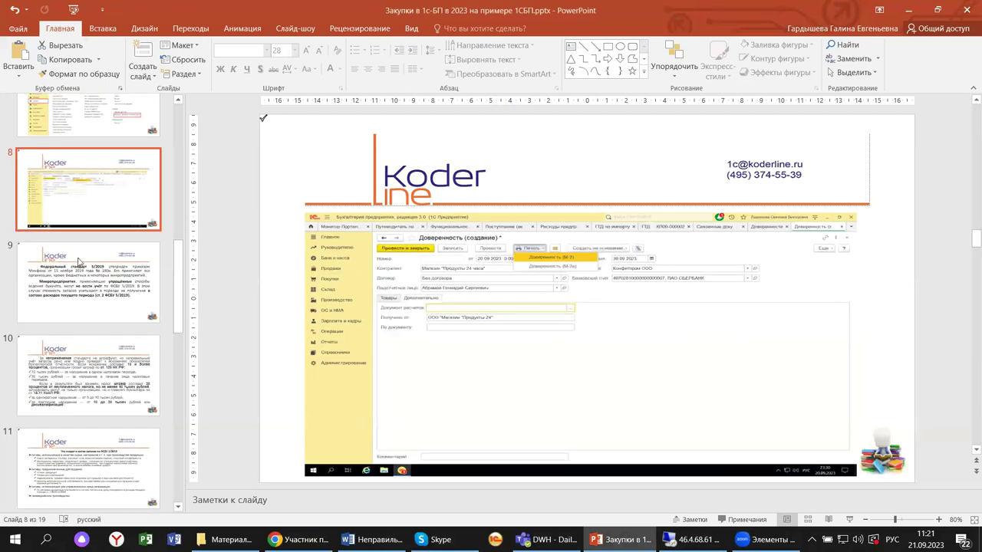
pyautogui.click(116, 134)
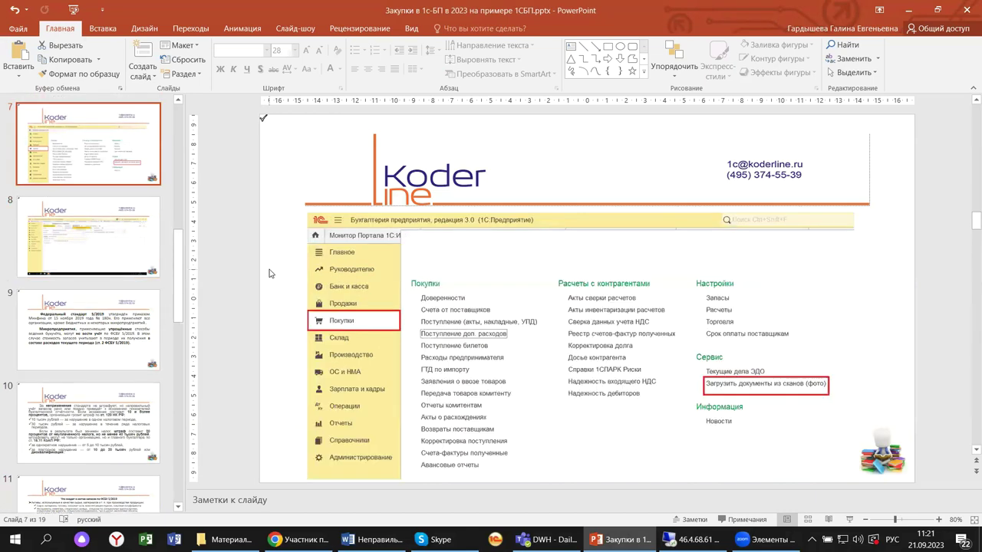
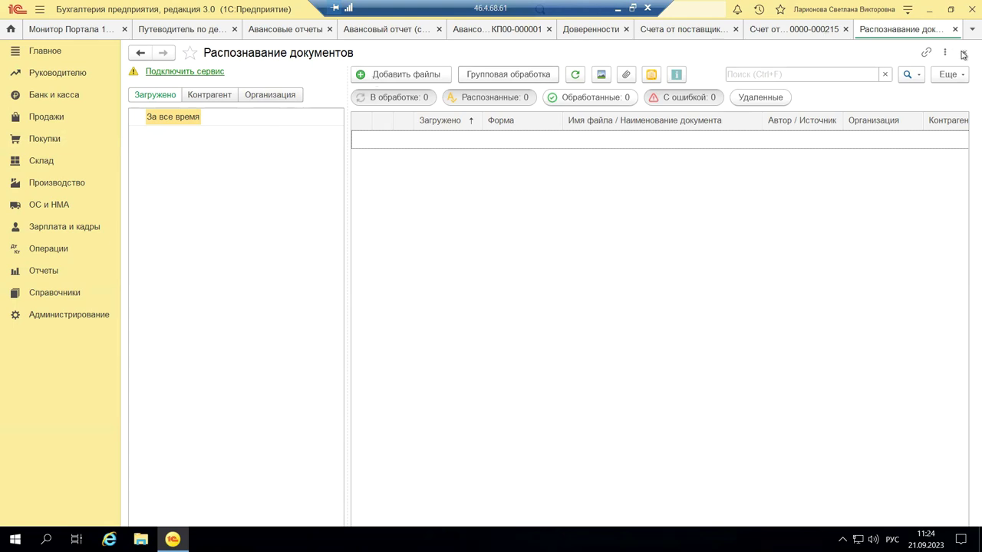
# Step: Close the document recognition page and start a new Оборудование receipt from the Поступление (акты, накладные, УПД) list in the Покупки section
pyautogui.click(964, 52)
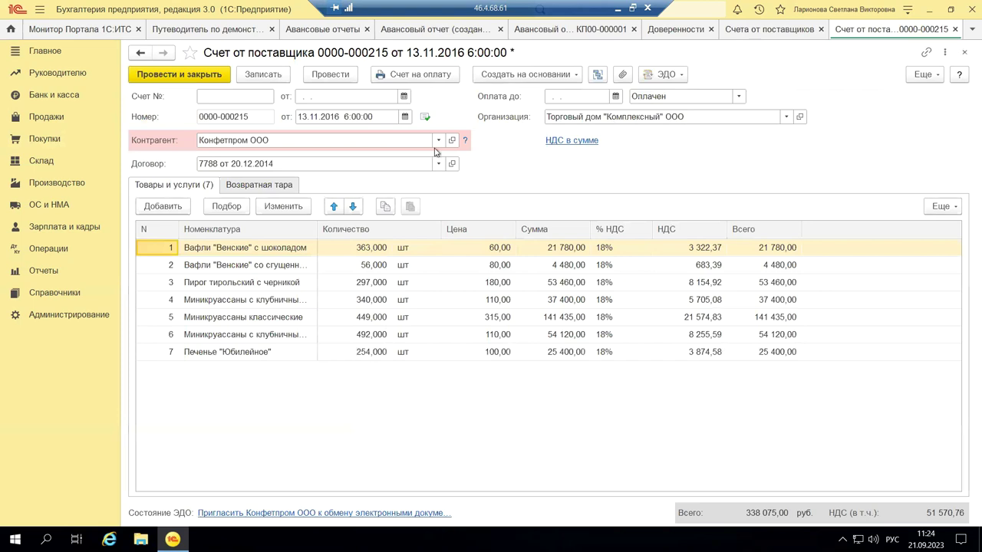
pyautogui.click(43, 141)
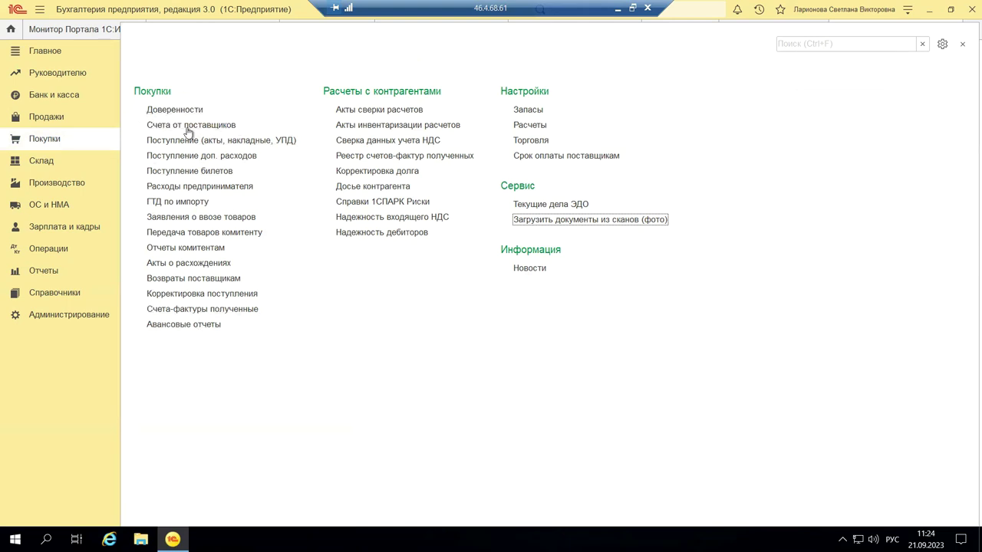
pyautogui.click(165, 142)
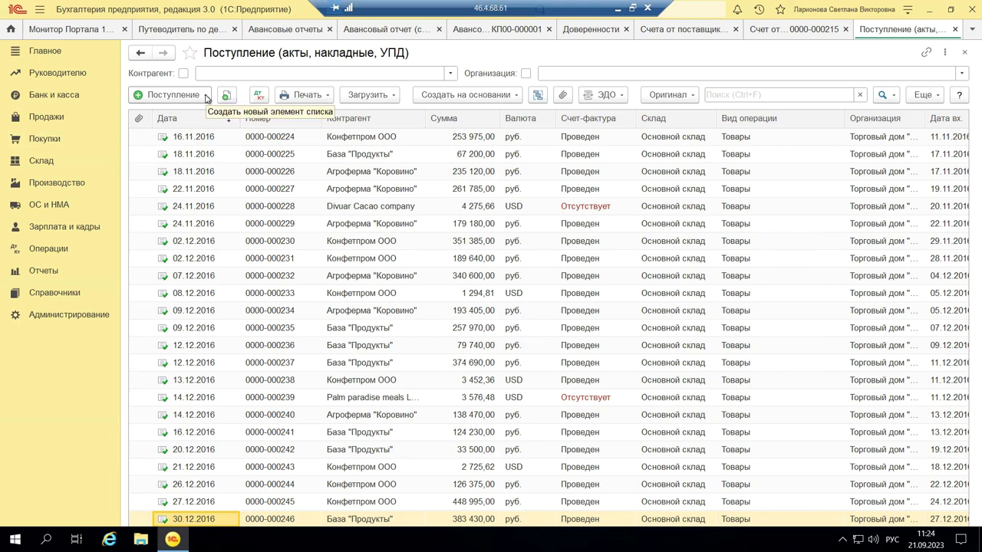
pyautogui.click(205, 97)
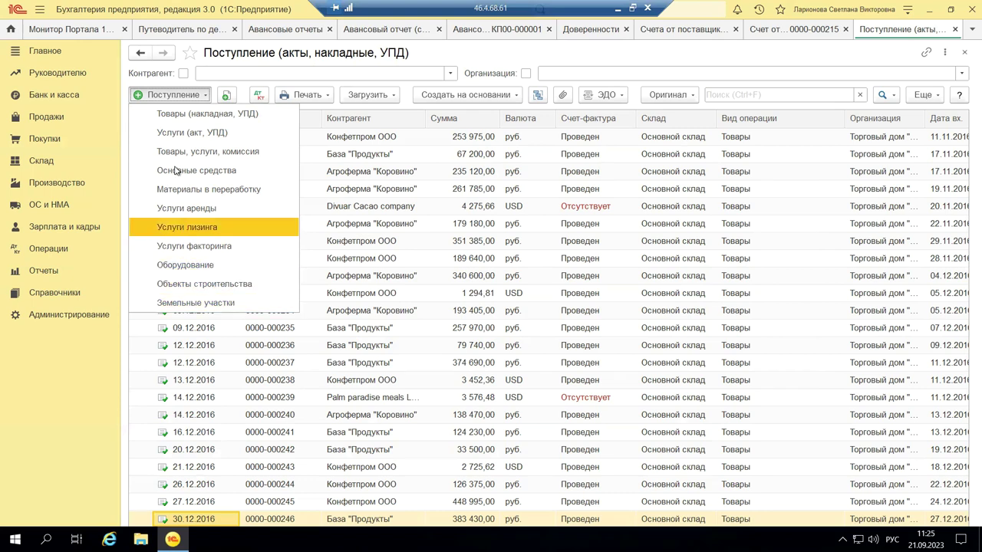
pyautogui.click(147, 268)
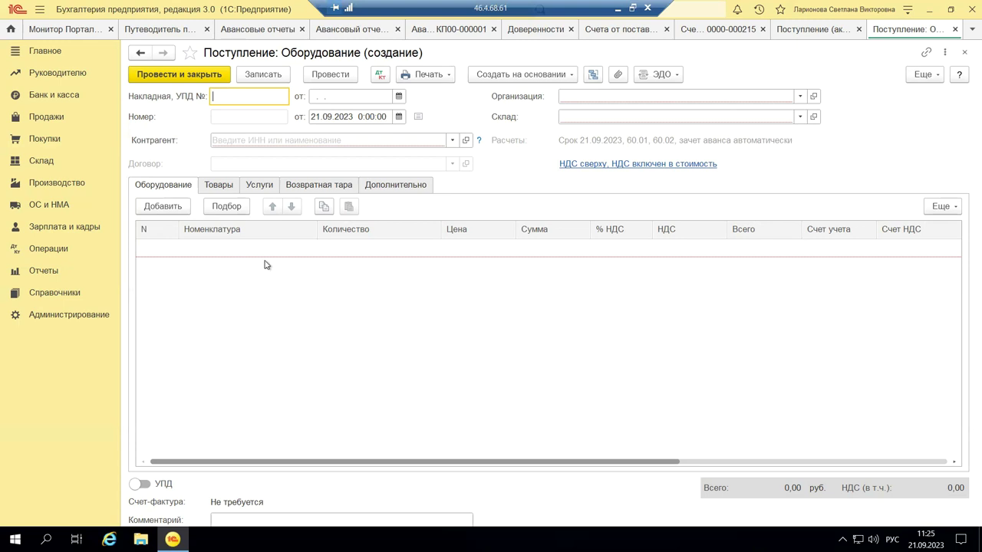
# Step: Browse the Покупатели group in the full counterparty list for the equipment receipt, and close the list without choosing one
pyautogui.click(452, 140)
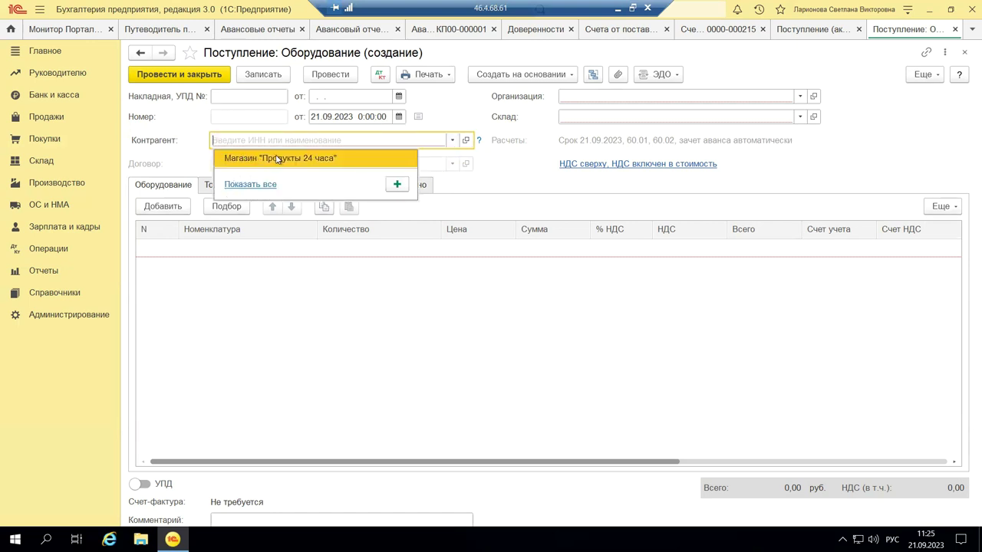
pyautogui.click(261, 186)
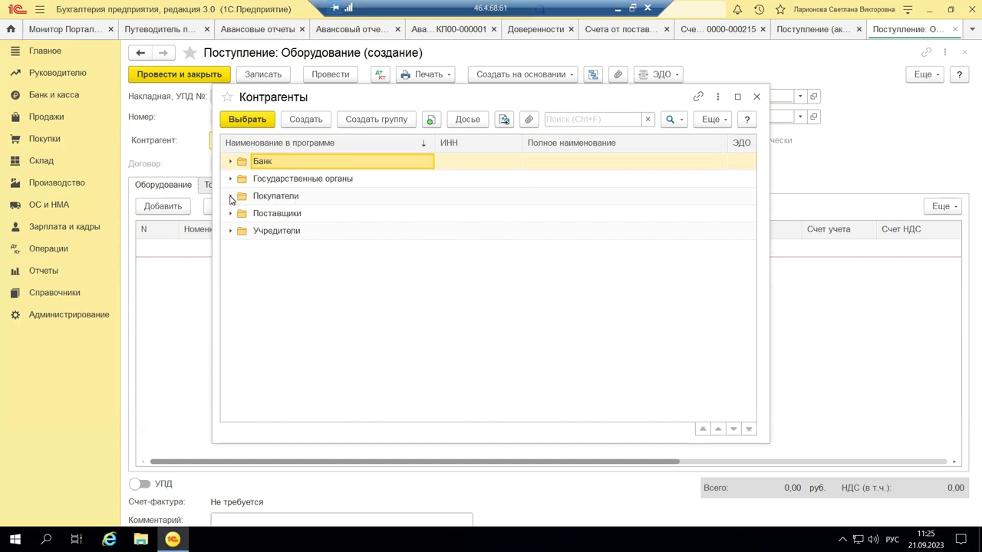
pyautogui.click(230, 197)
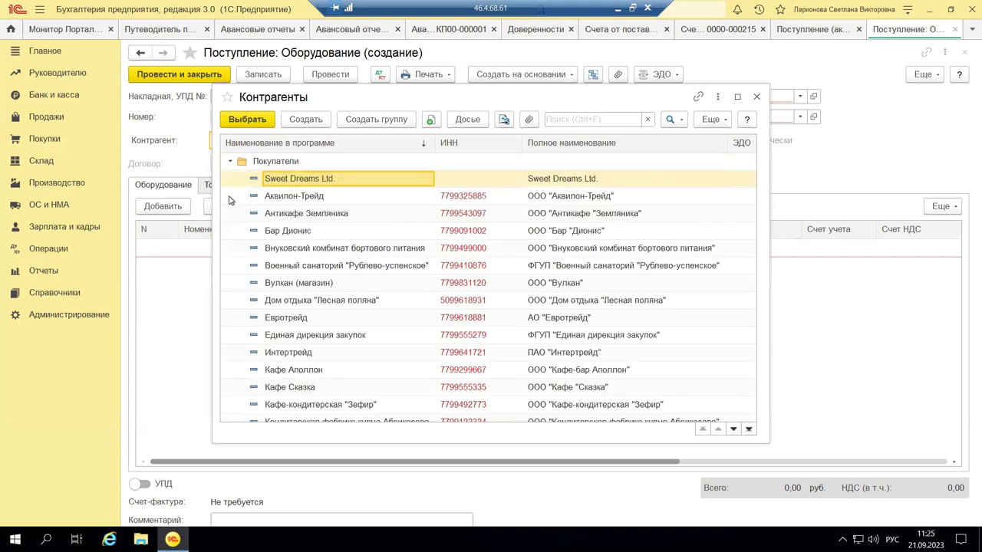
pyautogui.click(294, 234)
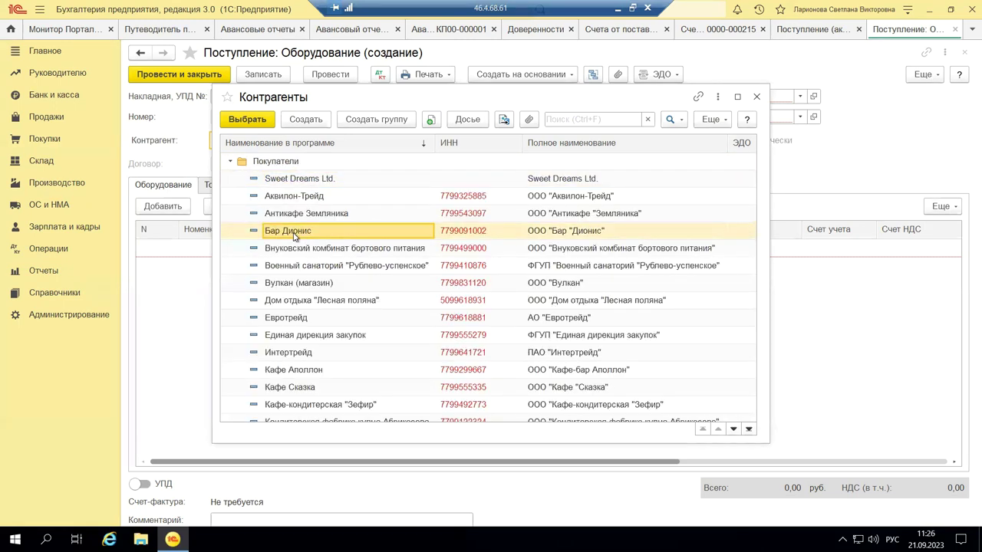
pyautogui.click(758, 98)
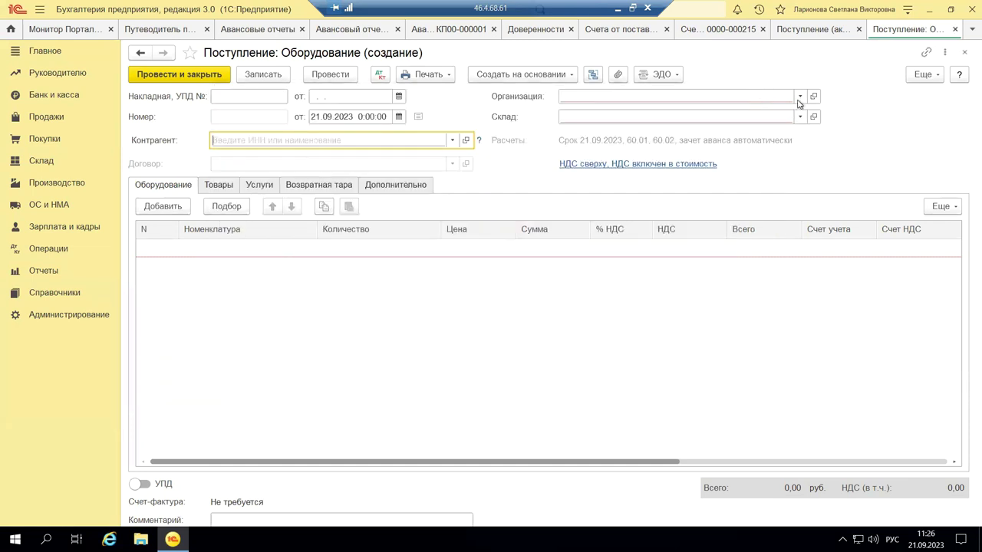
# Step: View the available organizations and warehouses for the equipment receipt without choosing any
pyautogui.click(799, 98)
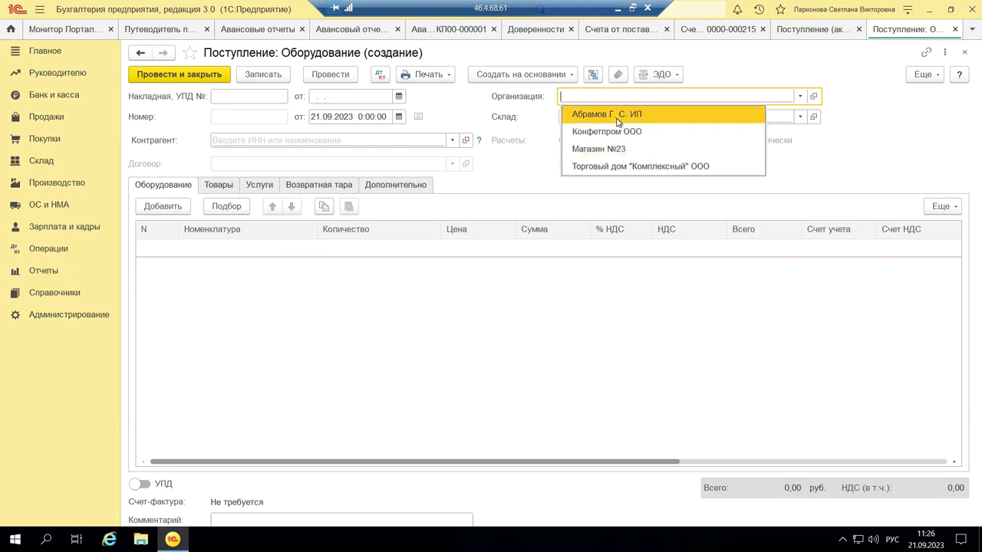
pyautogui.click(538, 129)
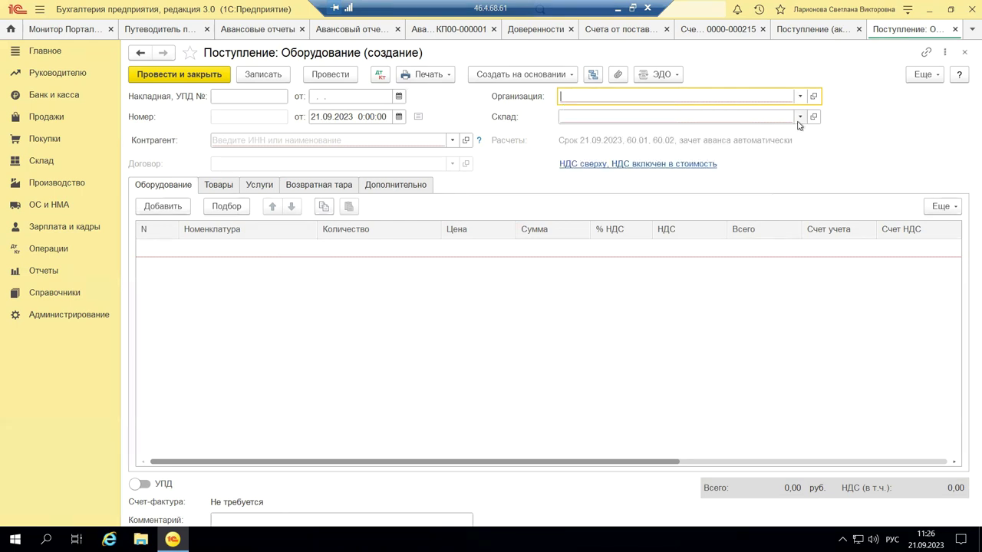
pyautogui.click(798, 122)
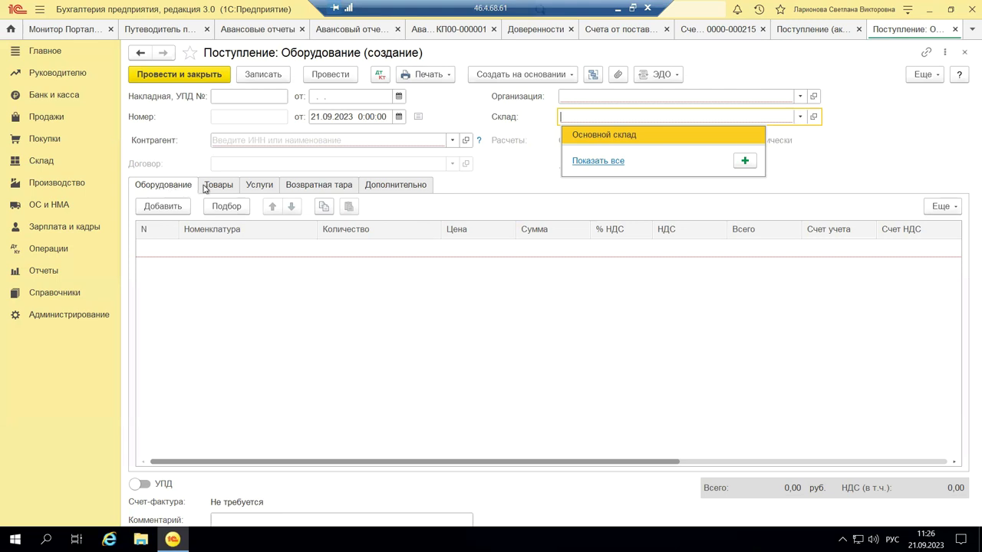
pyautogui.press('Escape')
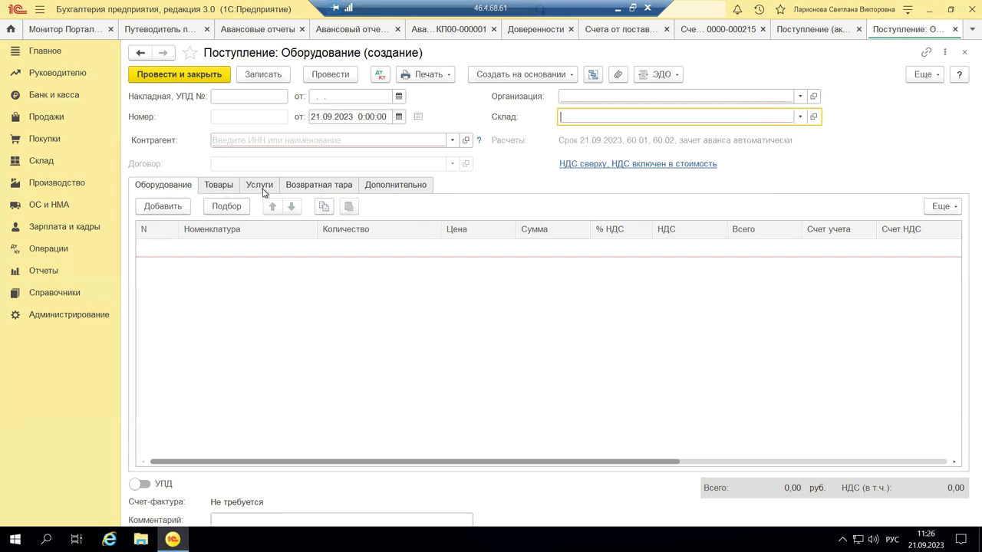
# Step: Examine the receipt's returnable packaging and additional details, including the consignee choices, and close the receipt without saving
pyautogui.click(299, 190)
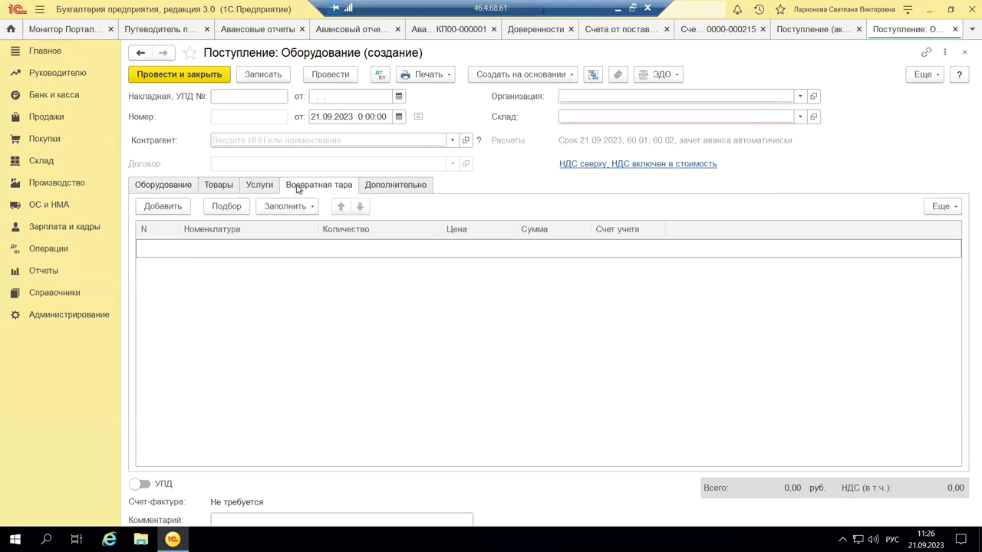
pyautogui.click(395, 186)
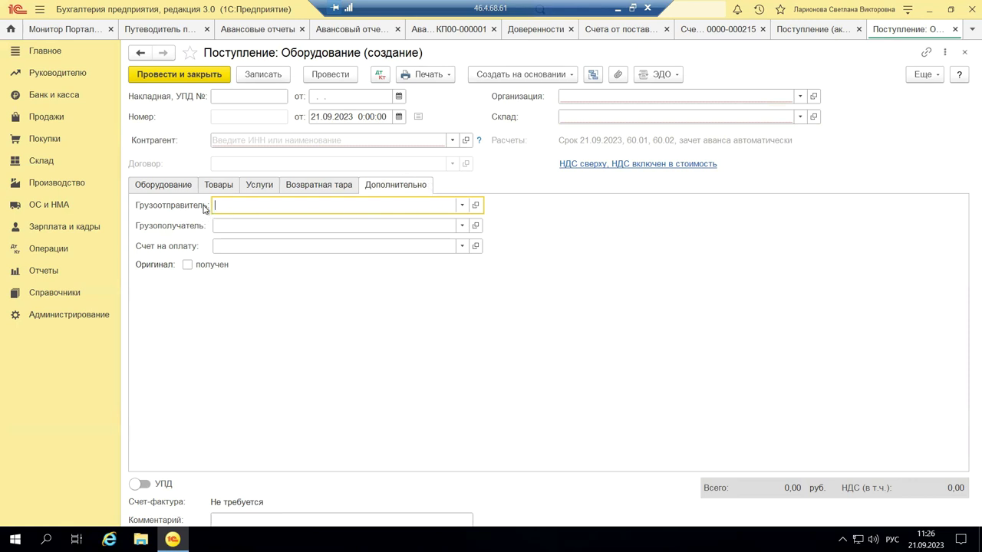
pyautogui.click(461, 227)
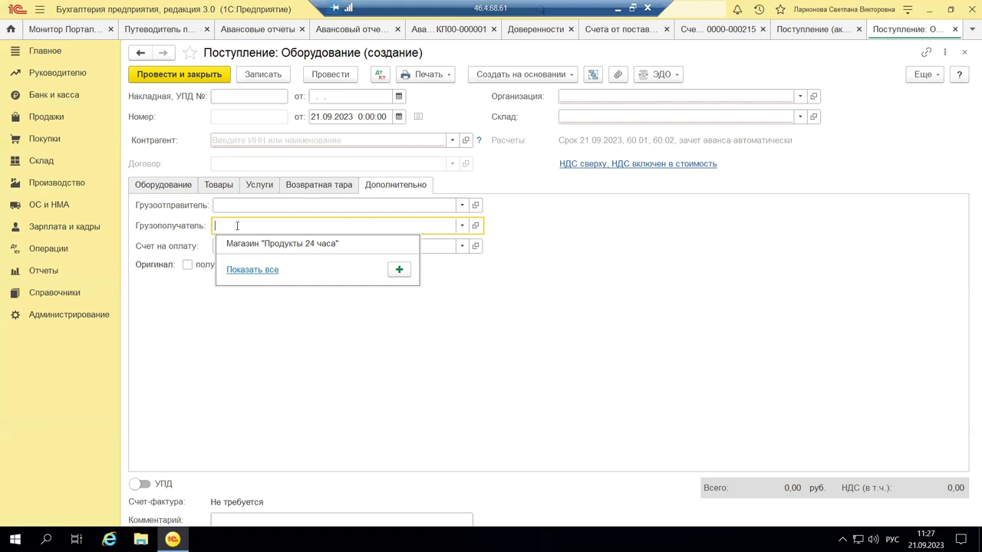
pyautogui.click(358, 310)
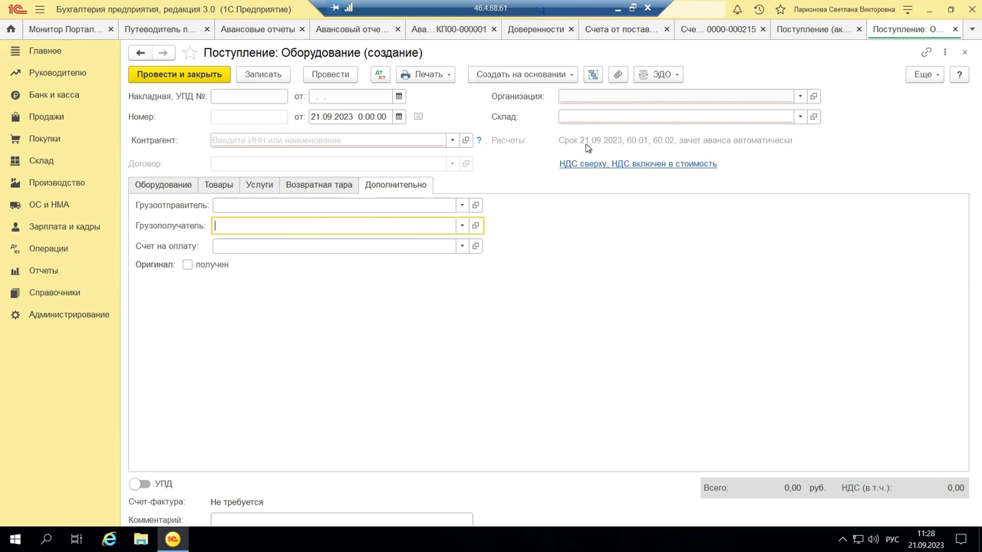
pyautogui.click(966, 52)
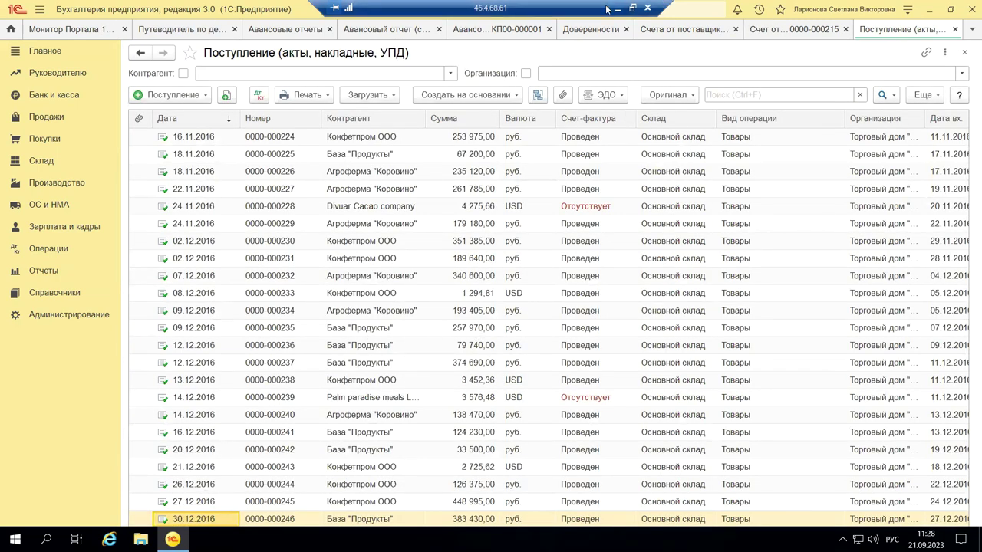
# Step: Switch to PowerPoint and view slide 12 on the Расходы предпринимателя document
pyautogui.click(632, 7)
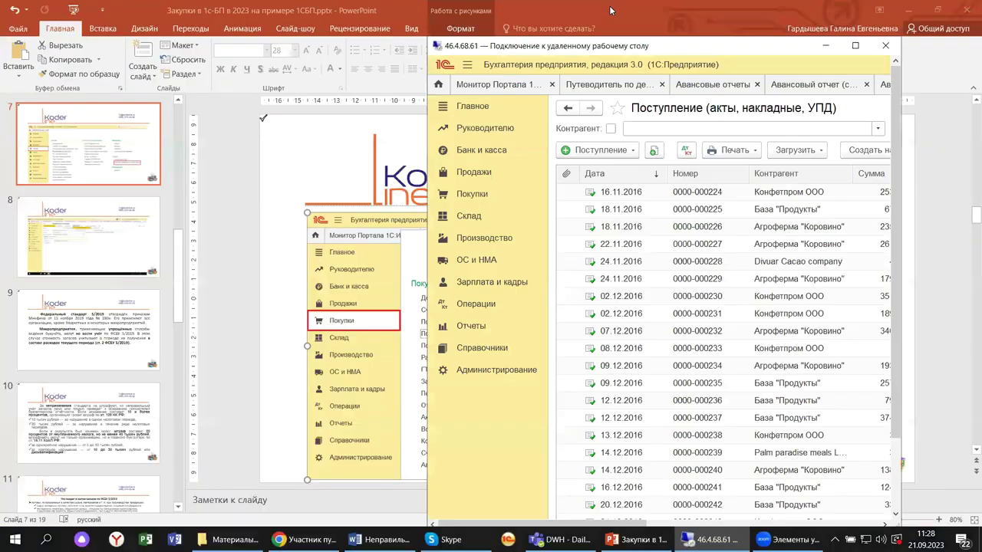
pyautogui.click(269, 181)
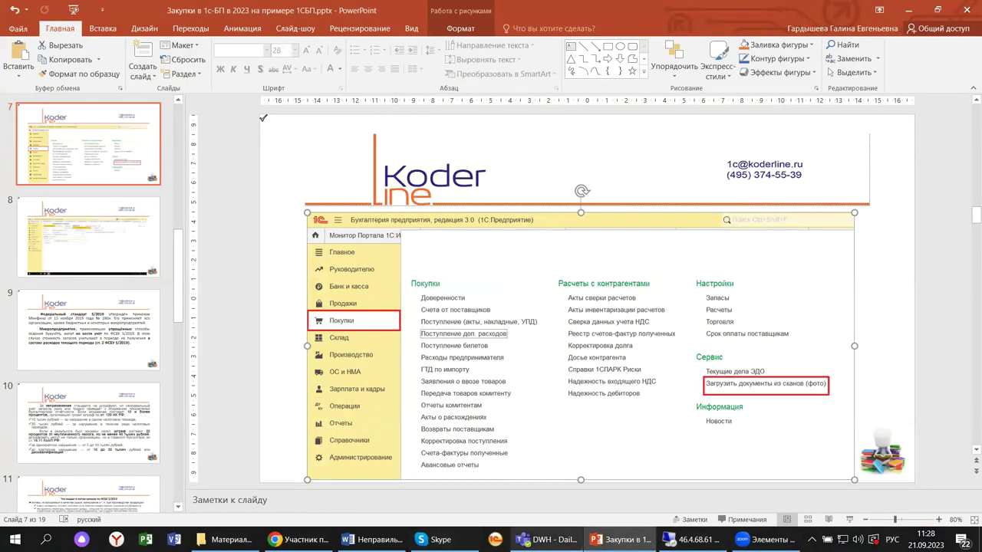
pyautogui.moveTo(617, 540)
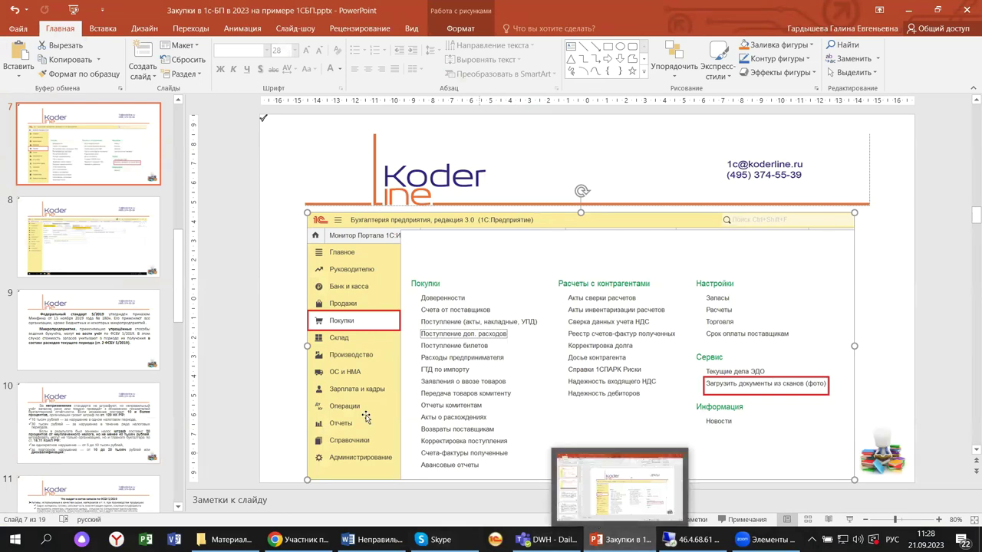
pyautogui.scroll(-2, 140, 346)
pyautogui.scroll(-2, 140, 346)
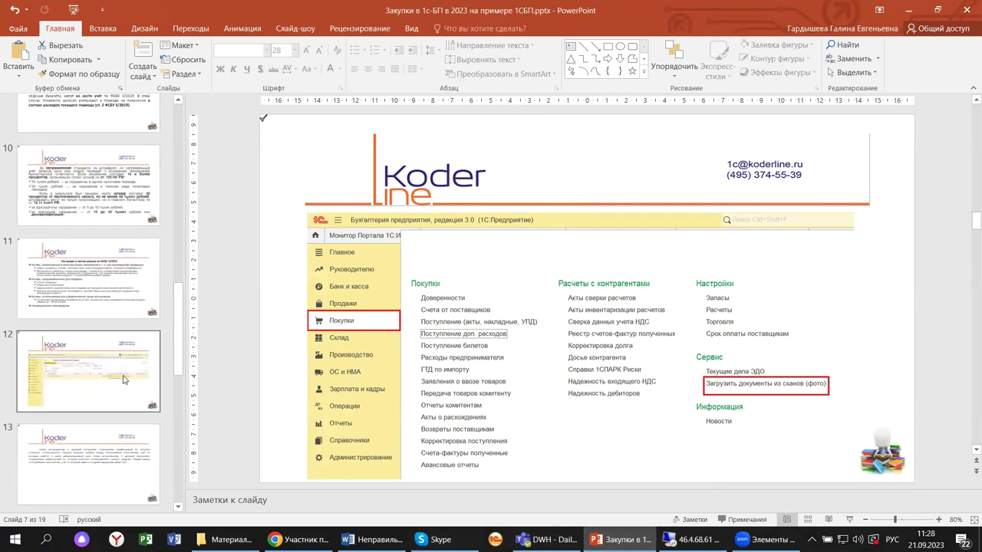
pyautogui.click(123, 379)
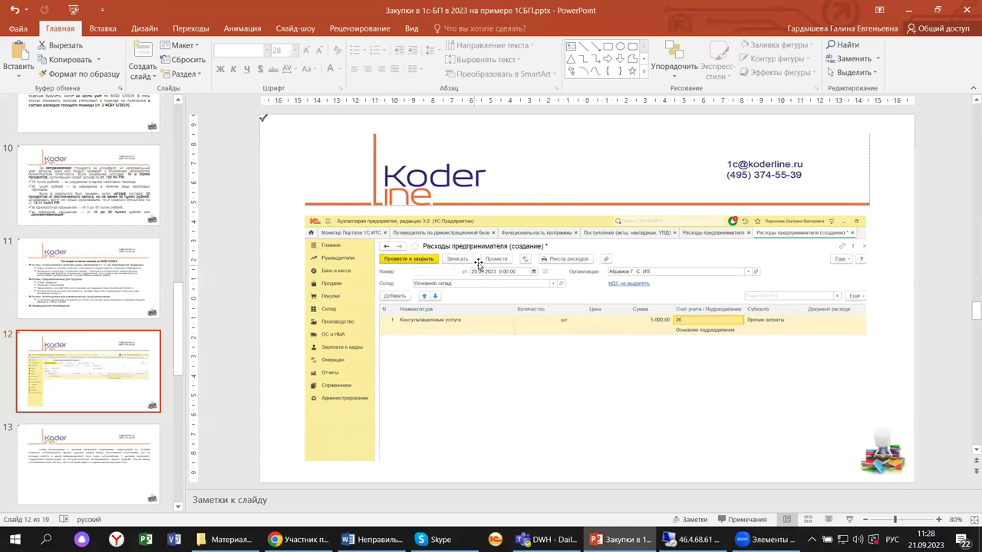
# Step: Switch back to 1C in the maximized remote desktop and start a new Расходы предпринимателя document from the Покупки section
pyautogui.moveTo(691, 539)
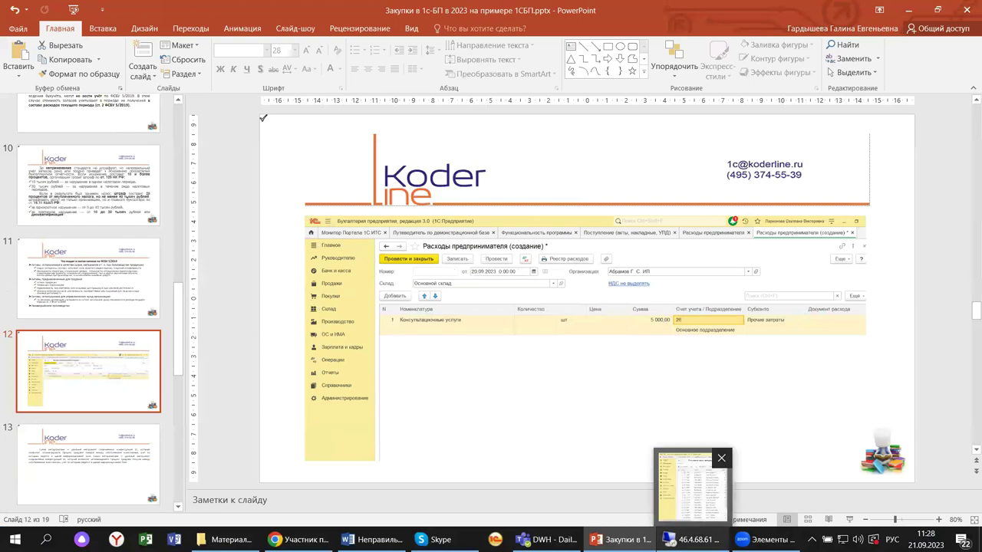
pyautogui.click(667, 497)
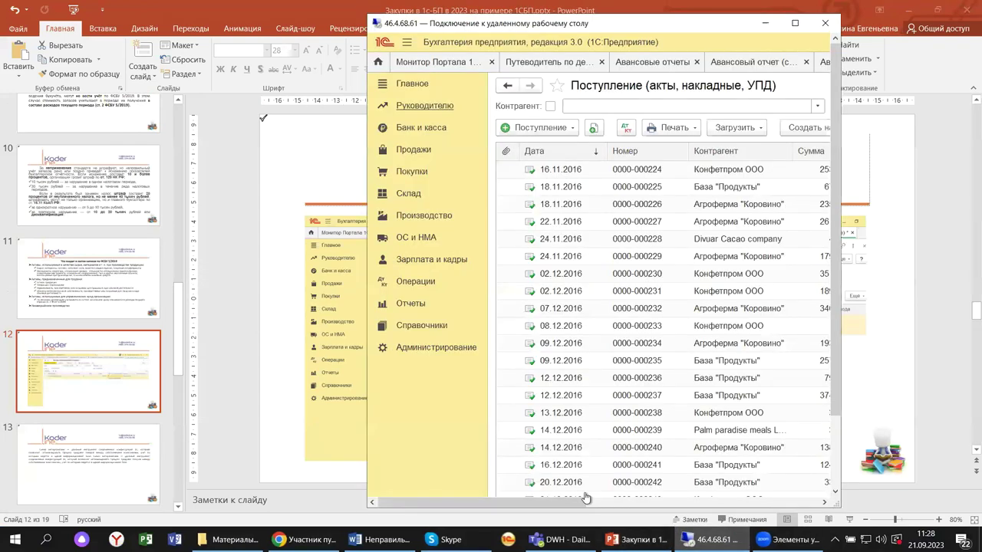
pyautogui.click(795, 23)
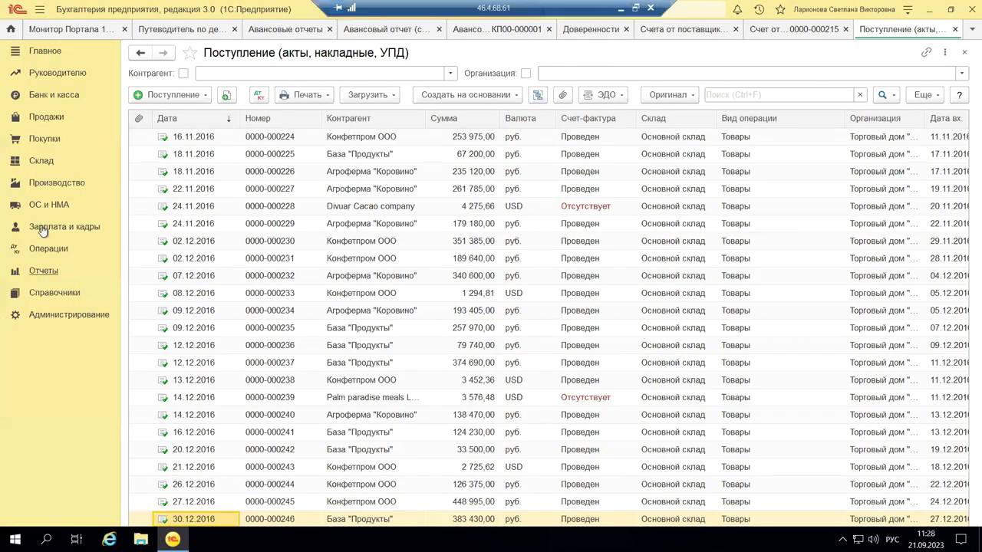
pyautogui.click(37, 140)
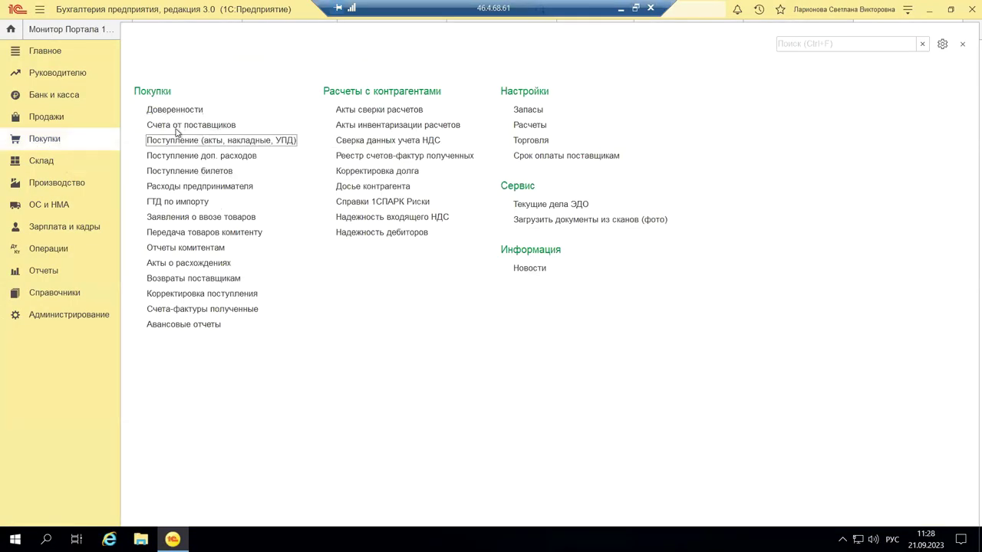
pyautogui.click(190, 186)
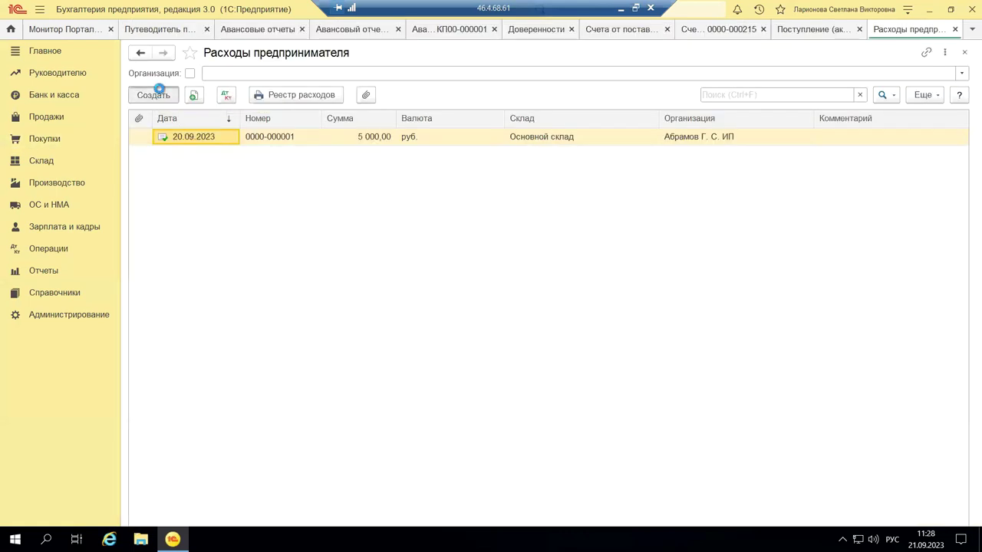
pyautogui.click(158, 91)
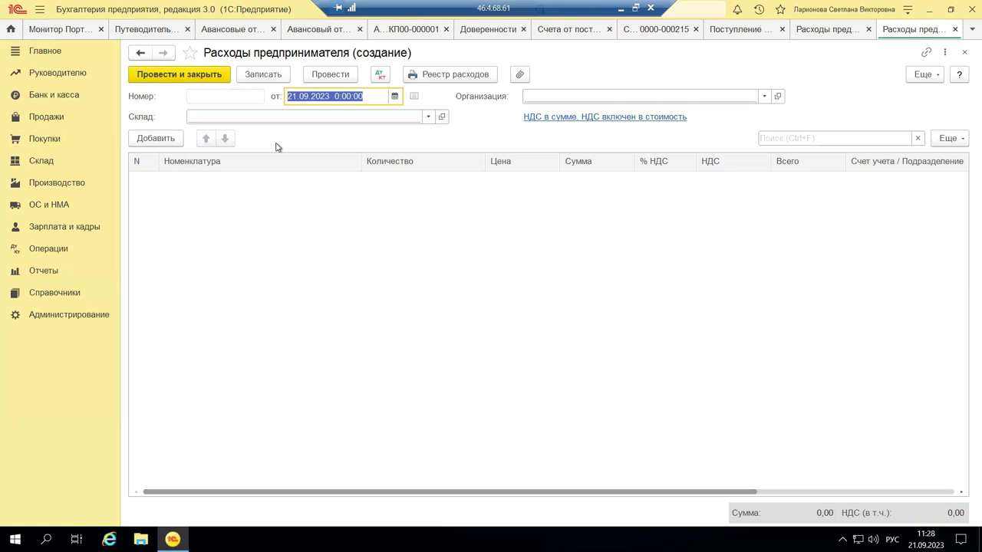
# Step: Fill in the sole proprietor as Организация and Основной склад as Склад in the expense document, and close it without saving
pyautogui.click(765, 97)
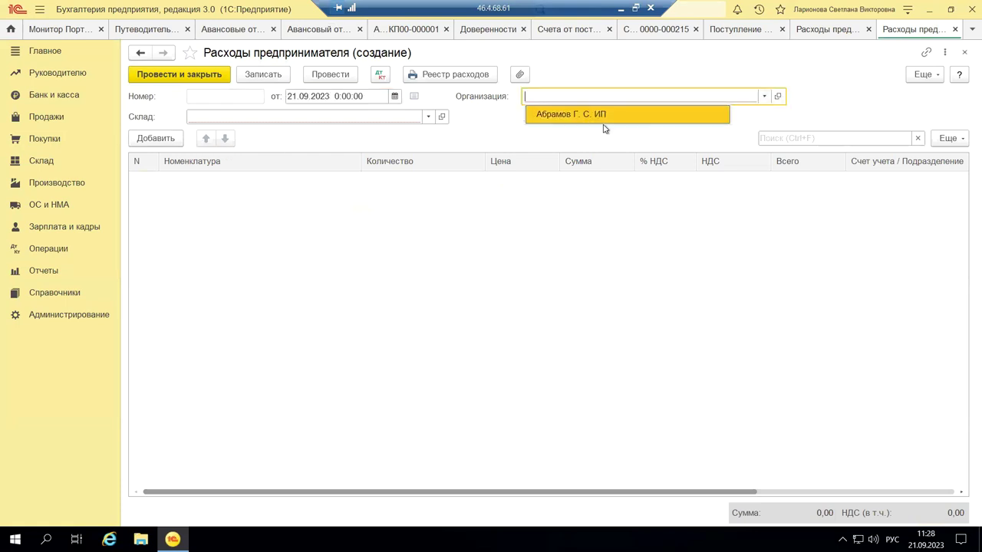
pyautogui.click(581, 116)
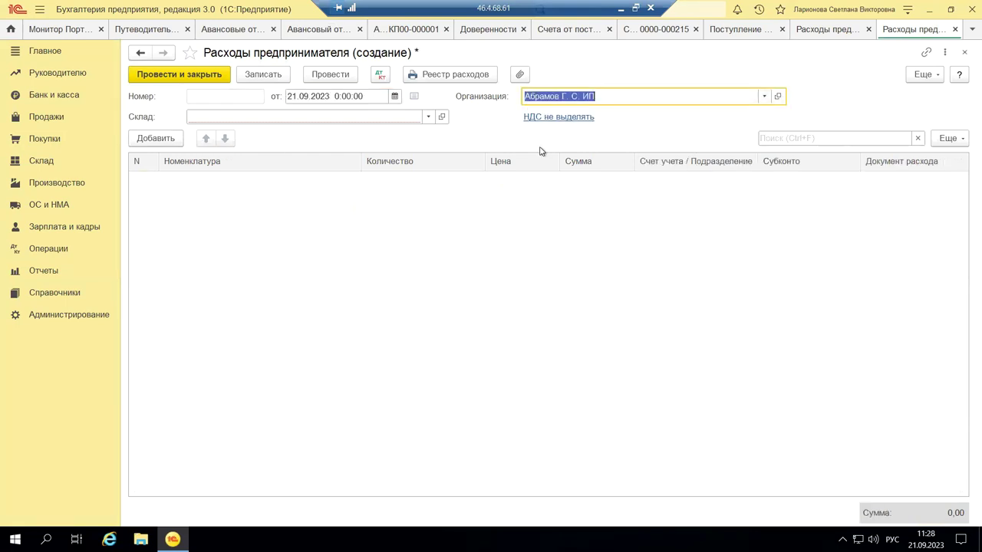
pyautogui.click(428, 116)
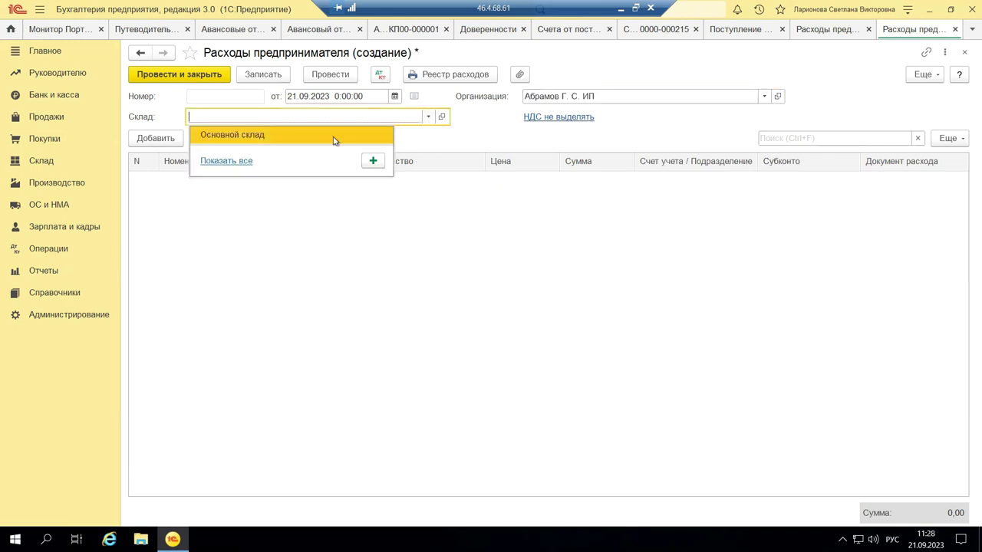
pyautogui.click(263, 136)
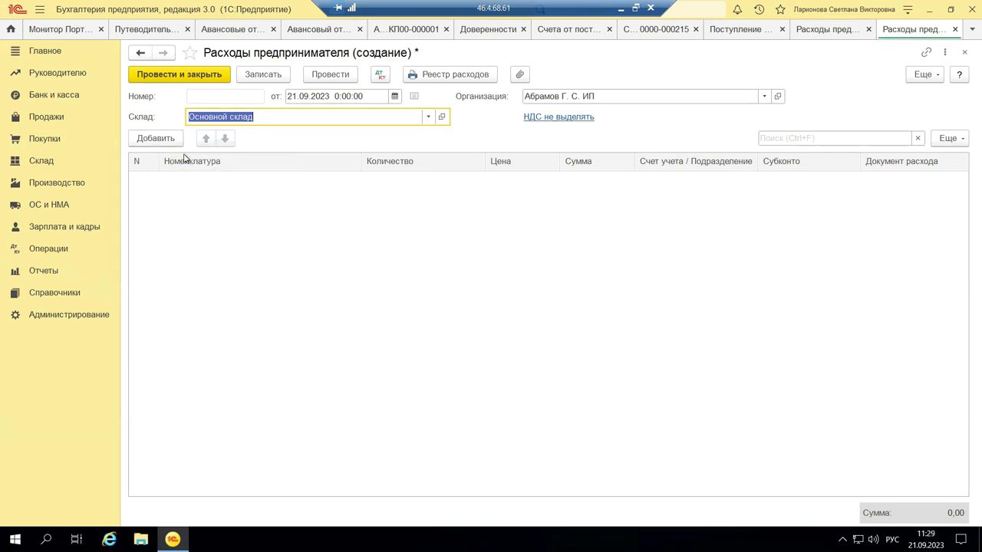
pyautogui.click(964, 53)
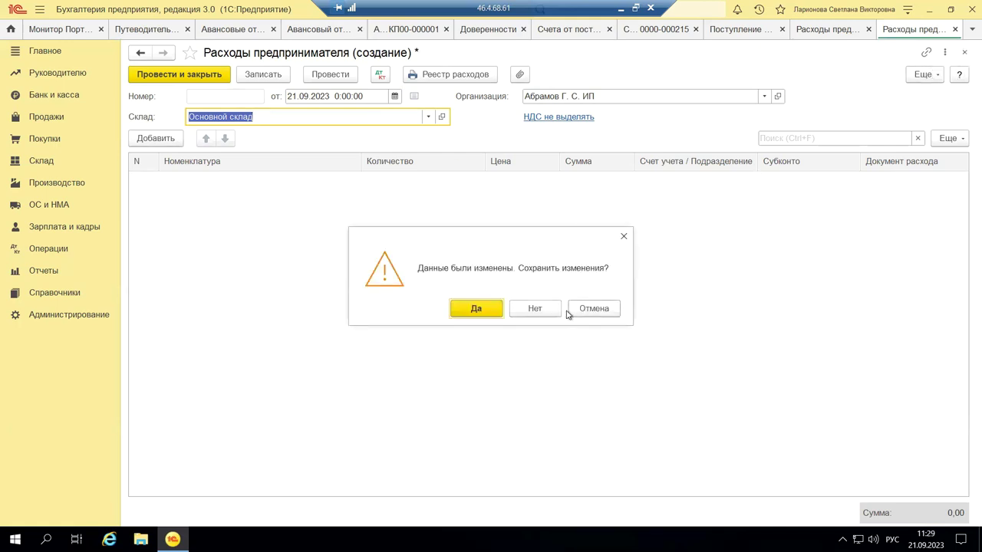
pyautogui.click(537, 309)
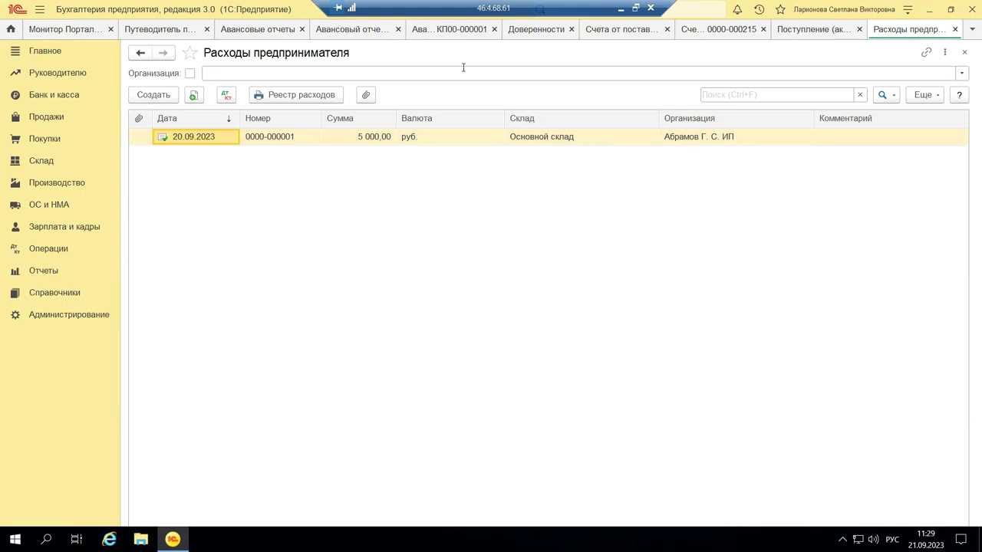
# Step: Read the built-in help on the Расходы предпринимателя document and close it
pyautogui.click(960, 98)
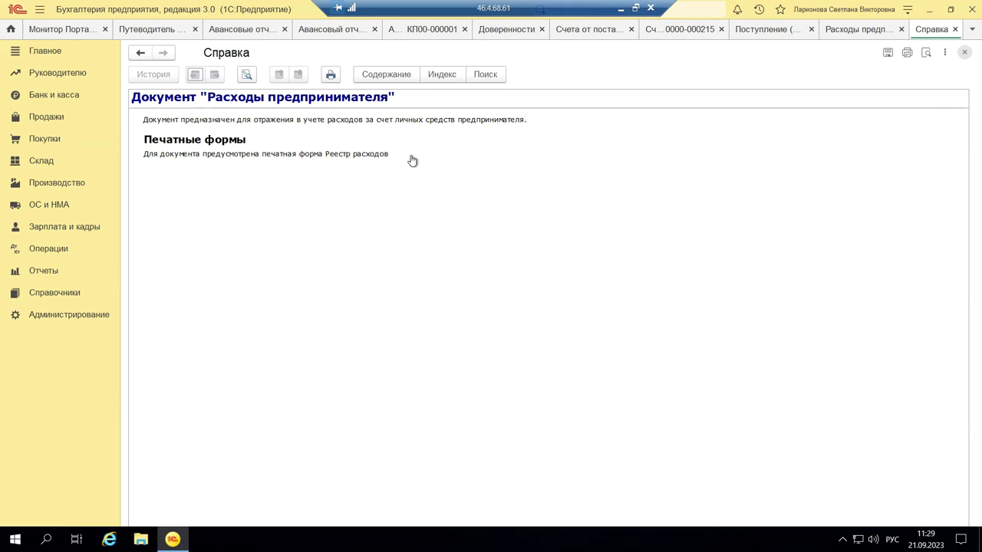
pyautogui.click(965, 54)
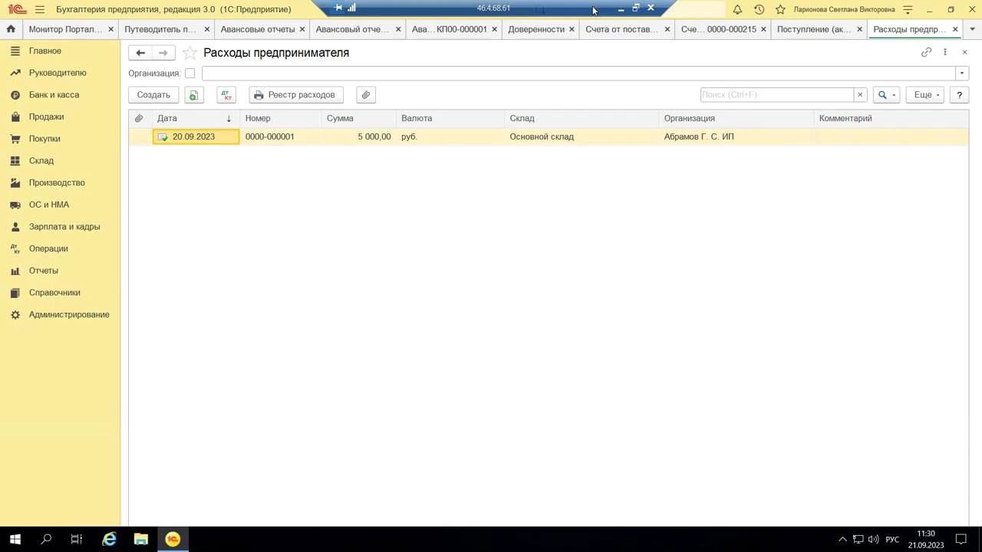
# Step: Switch to PowerPoint and view slide 13 on the intercompany scheme
pyautogui.click(619, 9)
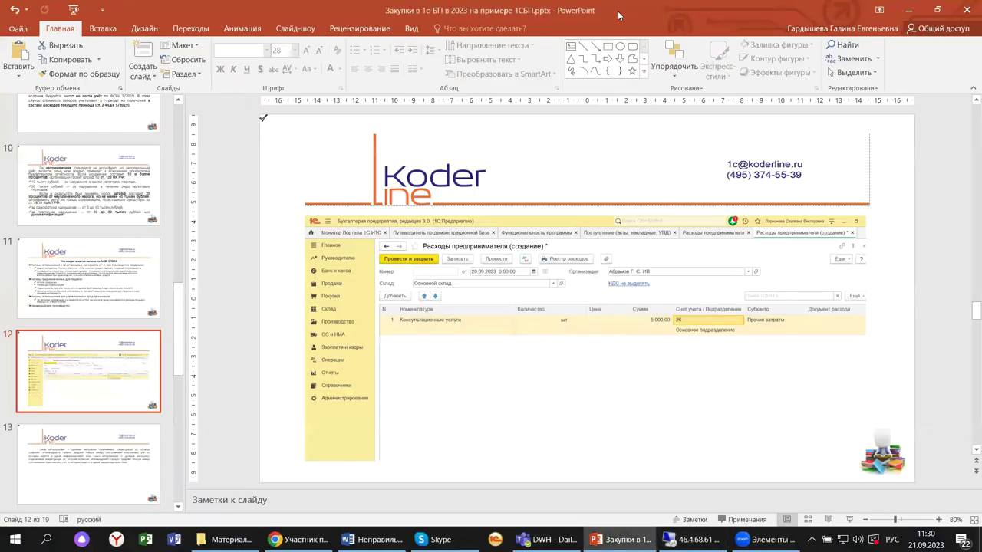
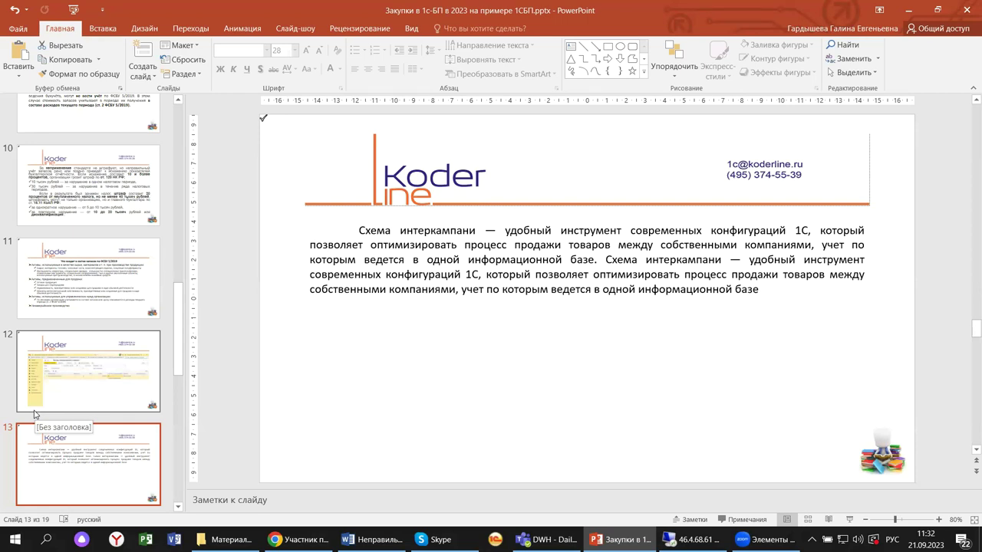
pyautogui.scroll(-2, 34, 419)
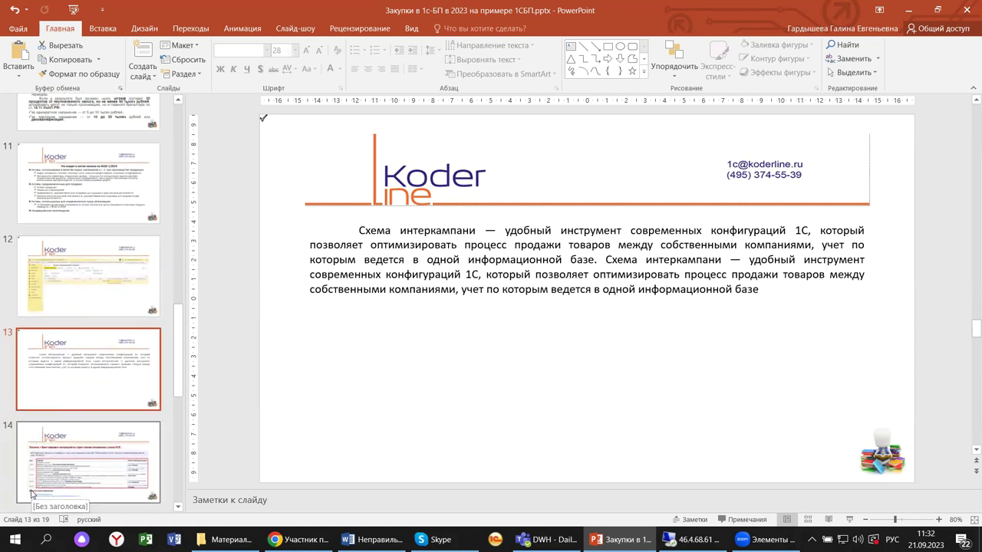
pyautogui.moveTo(203, 532)
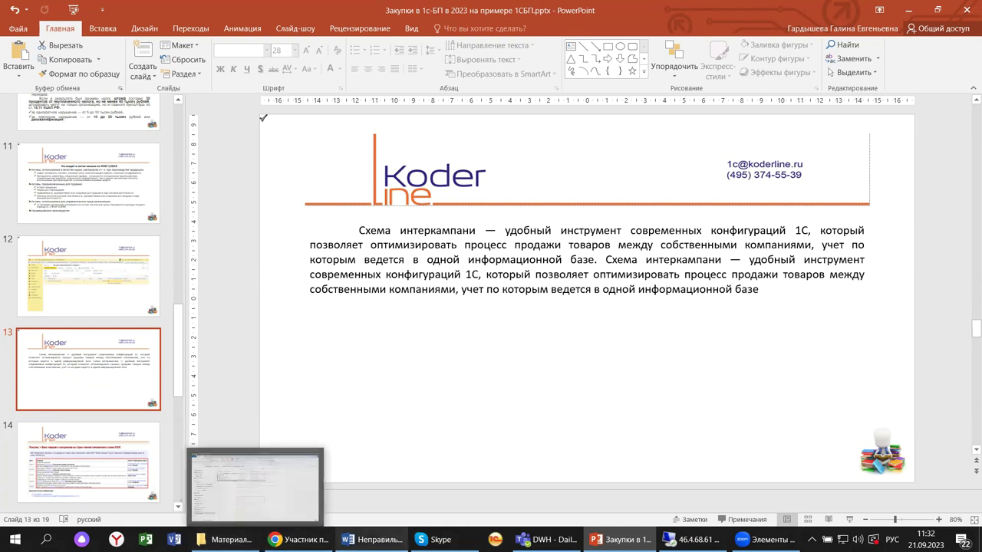
# Step: Switch back to 1C, open ГТД по импорту КП00-000002 from the Покупки section, and view its Таможня choices without changing the value
pyautogui.click(691, 539)
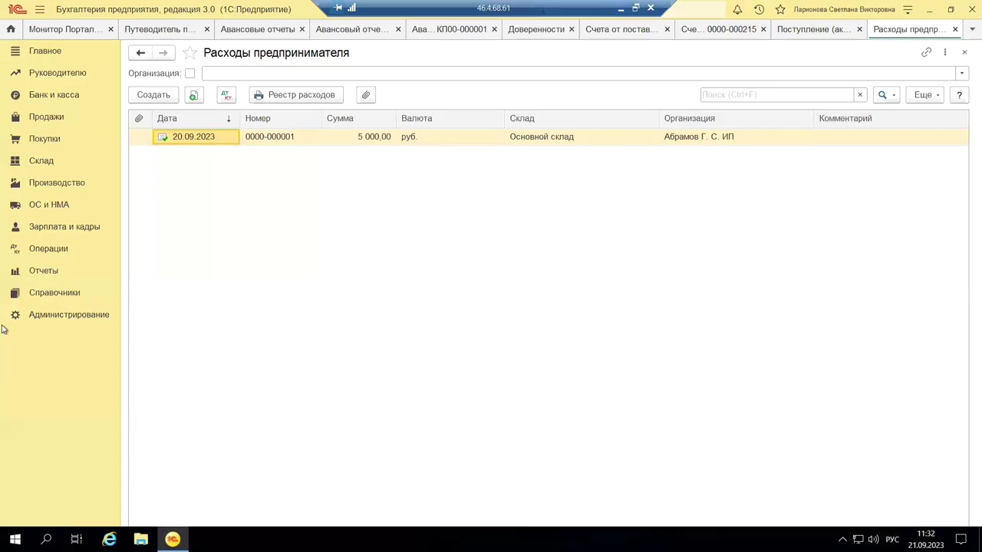
pyautogui.click(43, 141)
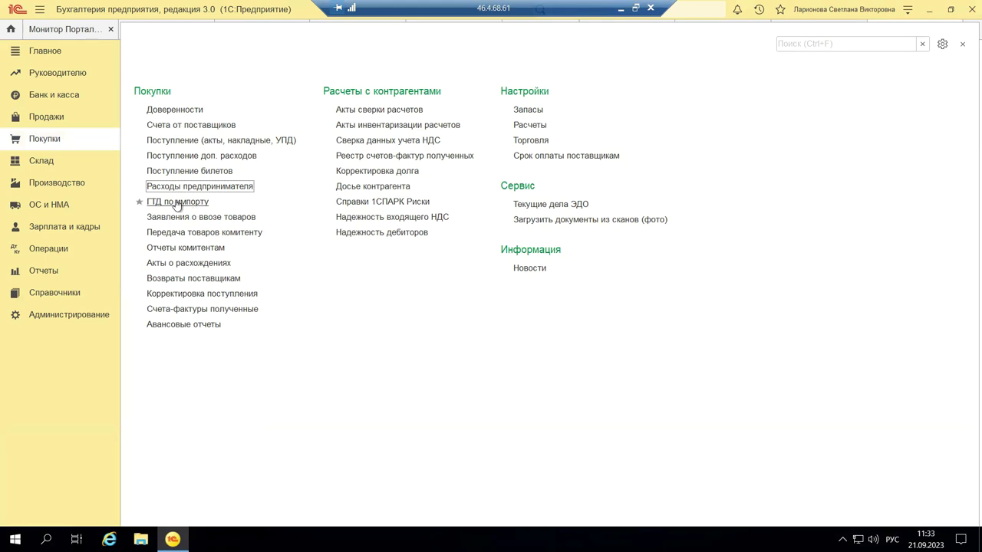
pyautogui.click(177, 203)
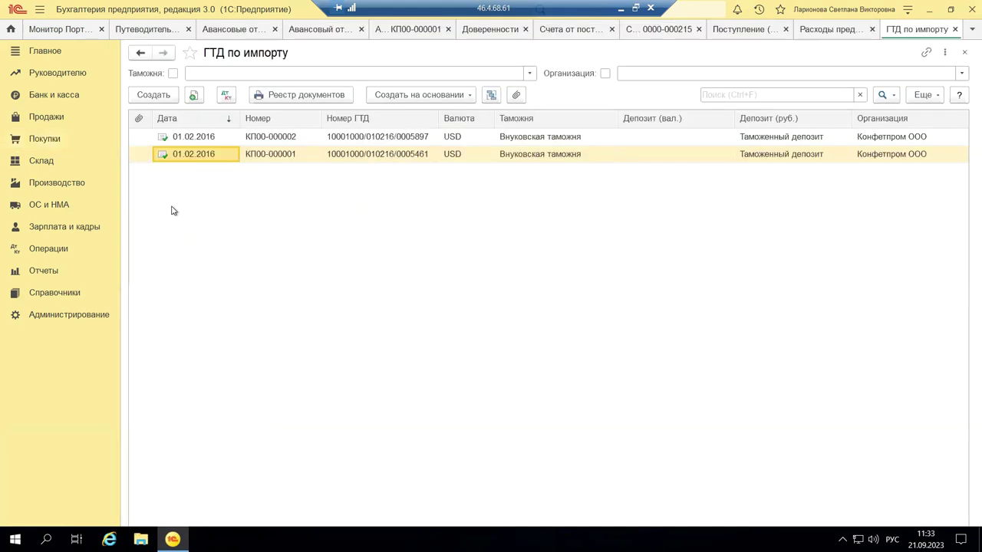
pyautogui.doubleClick(206, 139)
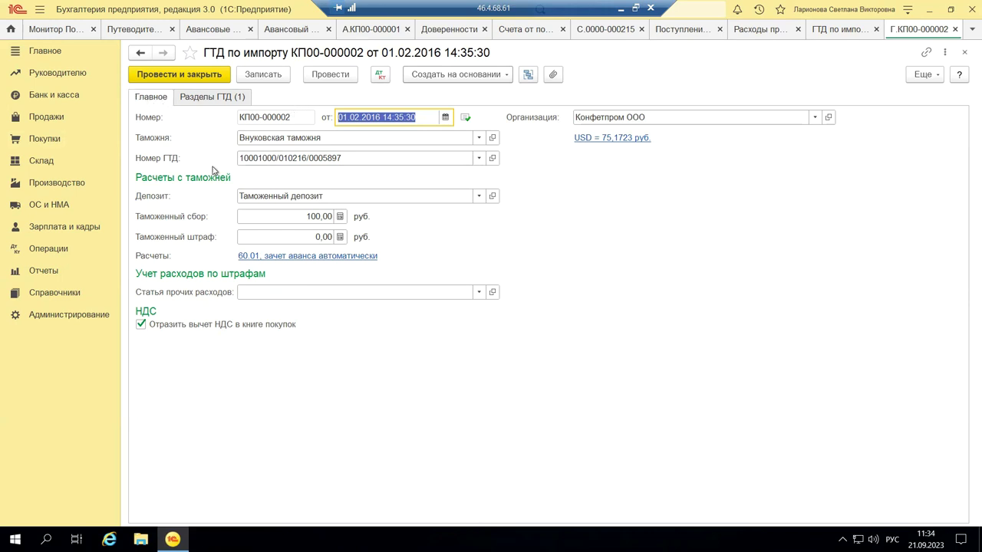
pyautogui.click(261, 138)
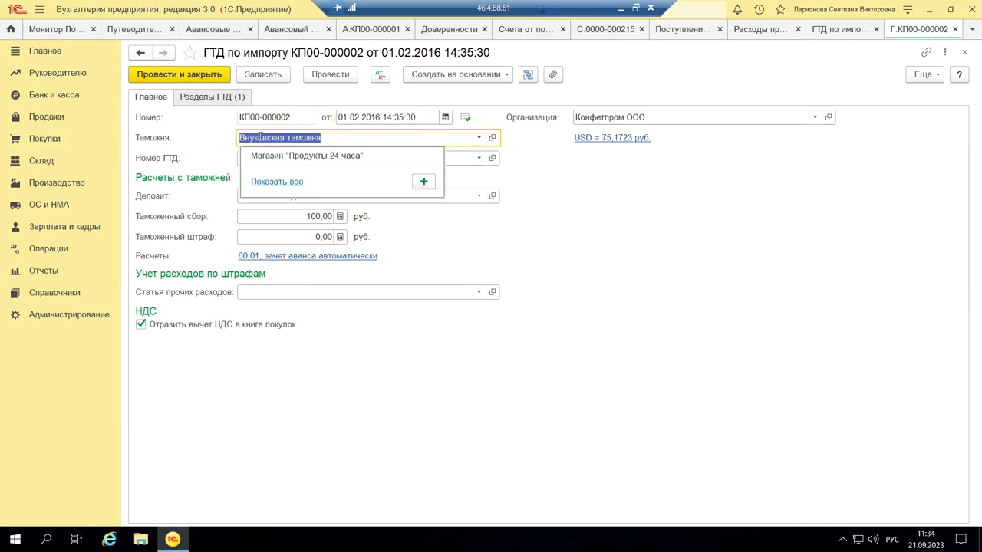
pyautogui.click(482, 139)
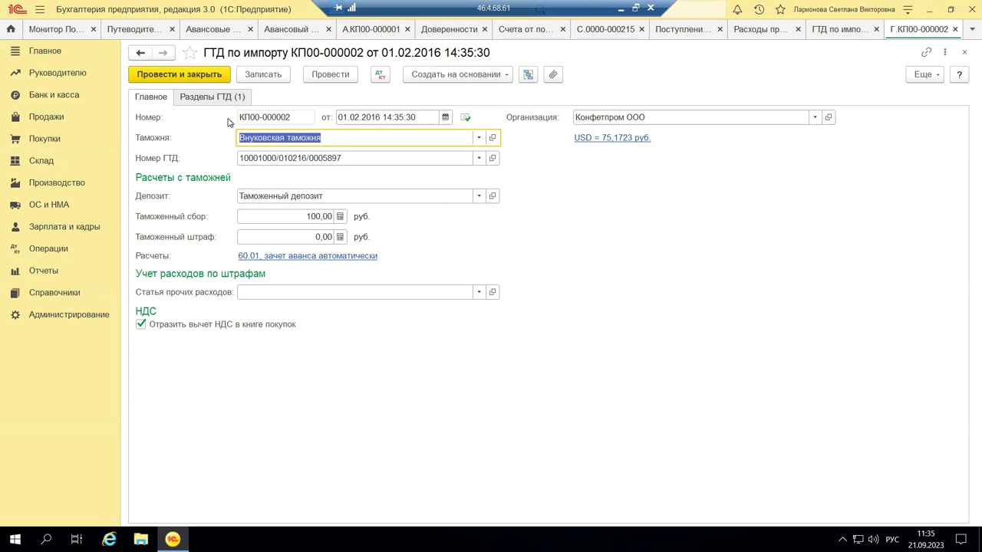
# Step: Examine the declaration's Разделы ГТД and the receipts offered for filling its goods, without choosing any
pyautogui.click(198, 97)
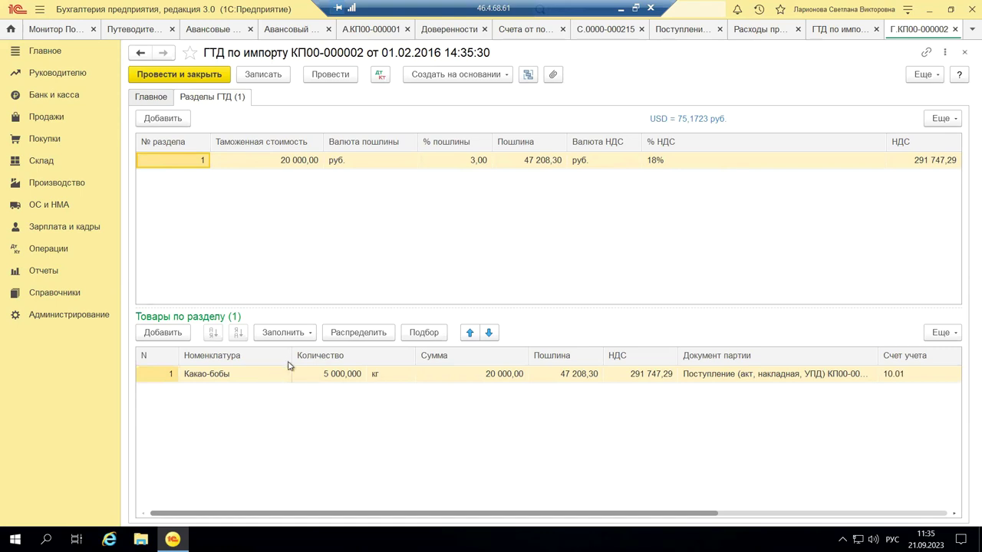
pyautogui.click(310, 334)
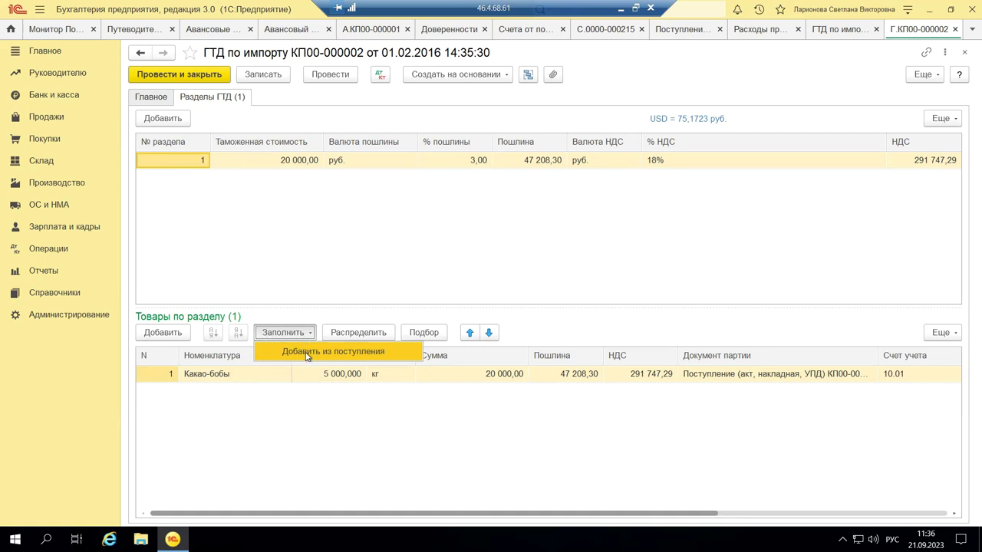
pyautogui.click(307, 354)
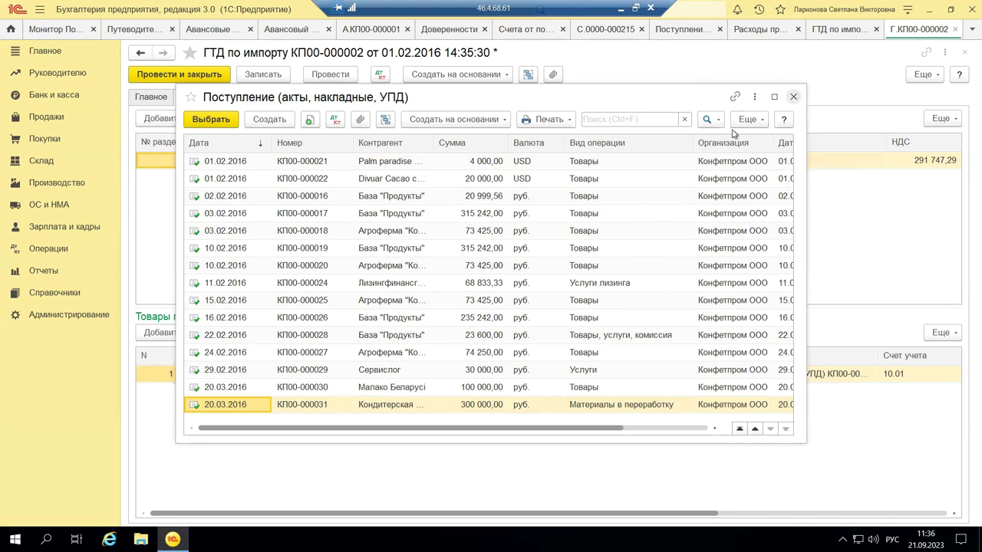
pyautogui.press('Escape')
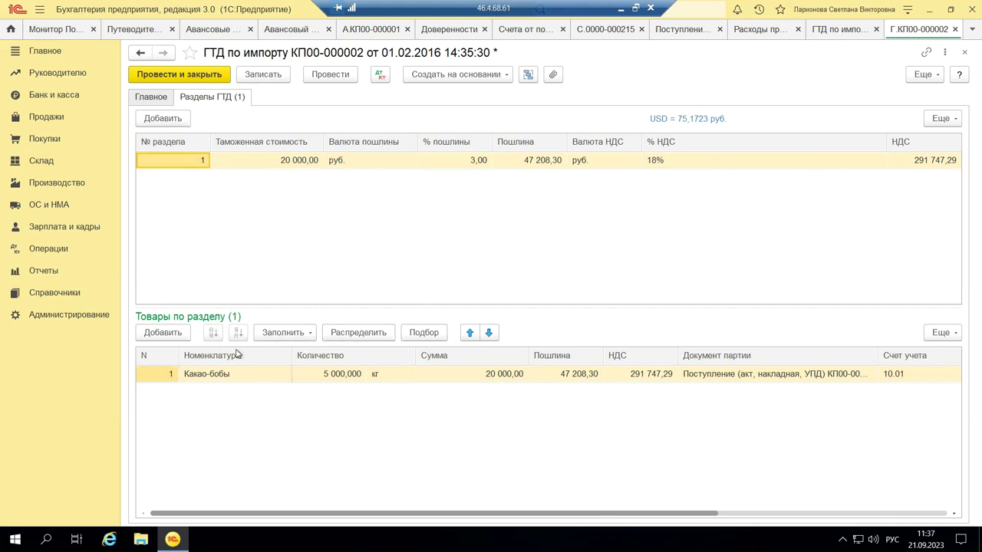
# Step: Check which document can be created from the import declaration, and view its related documents
pyautogui.click(508, 76)
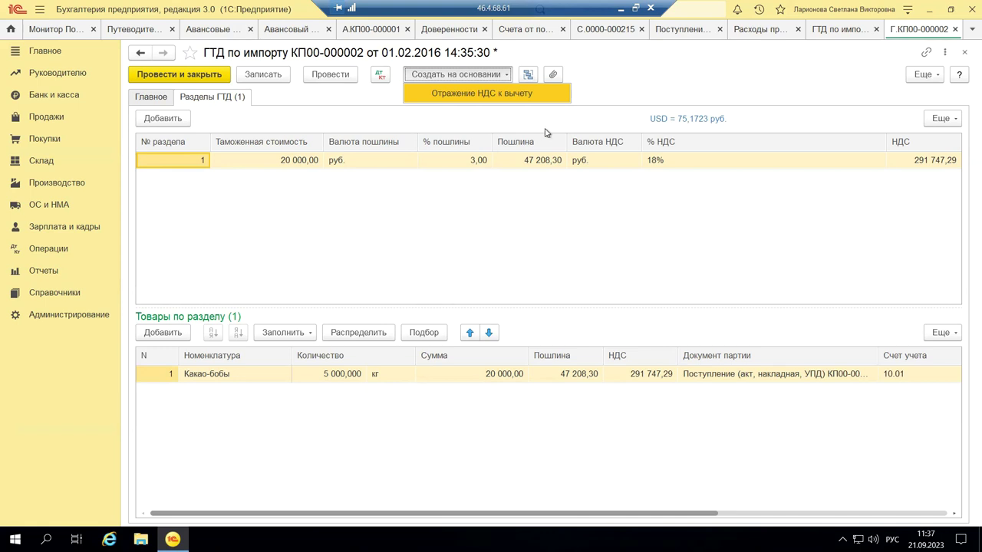
pyautogui.click(529, 77)
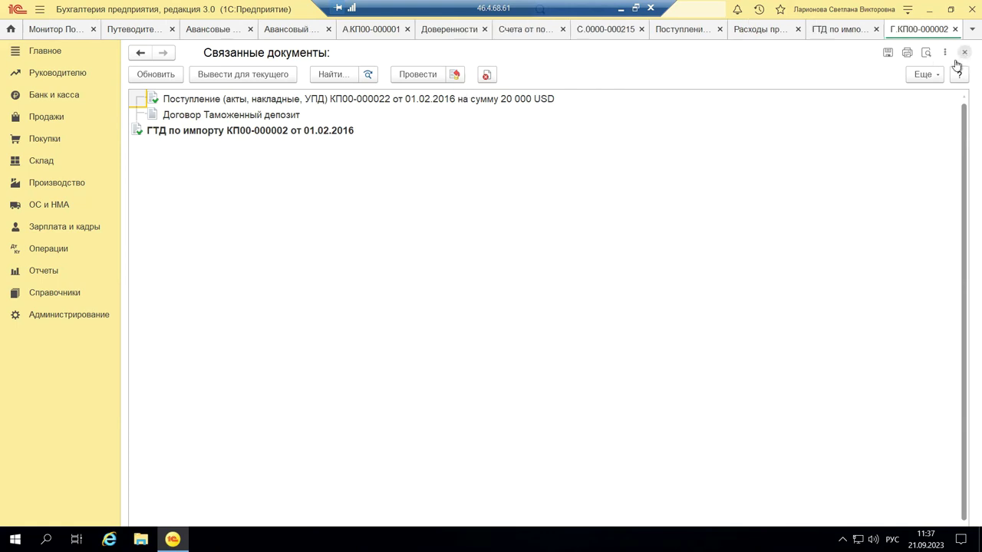
pyautogui.click(964, 54)
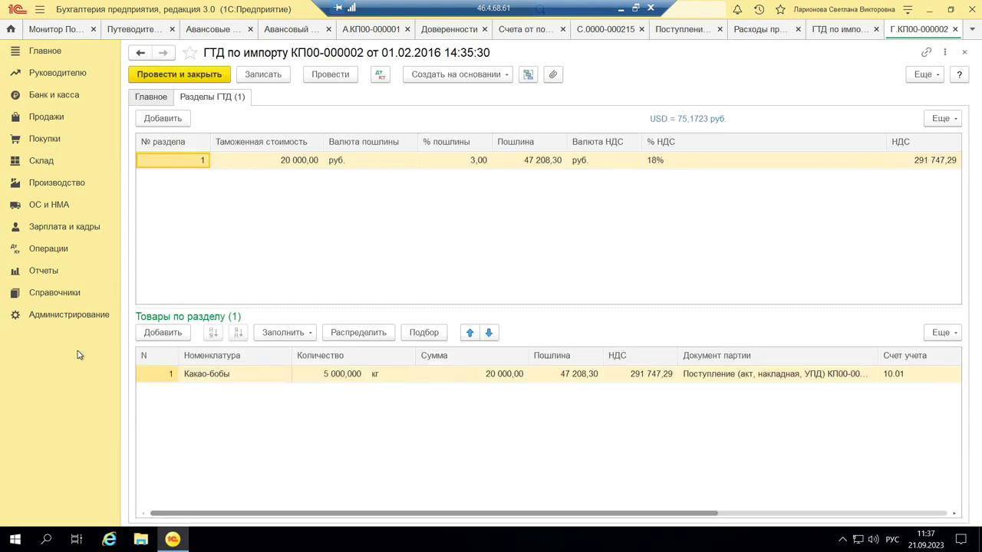
# Step: Examine the Заявление о ввозе товаров dated 25.03.2016 from the Покупки section, and close it, its list and the open import declaration
pyautogui.click(36, 141)
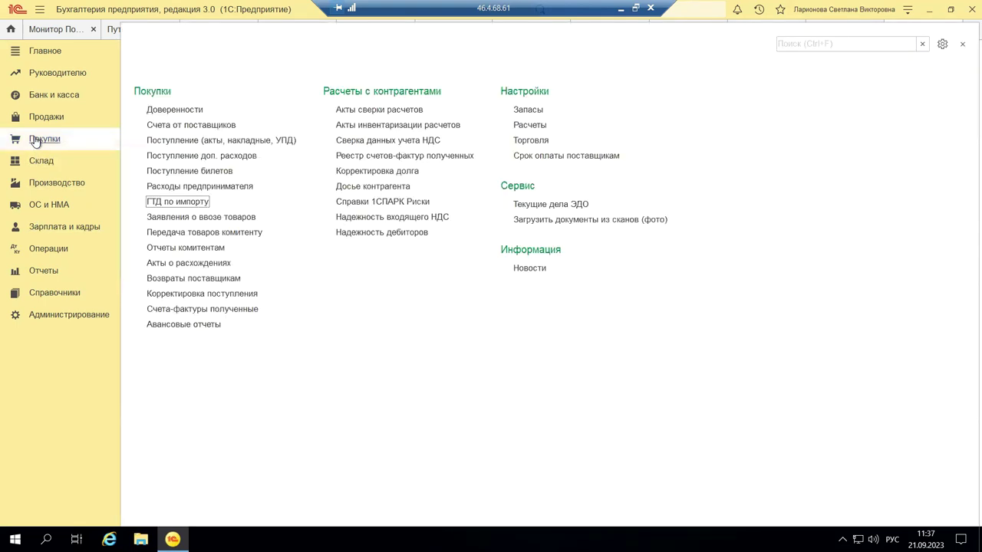
pyautogui.click(165, 218)
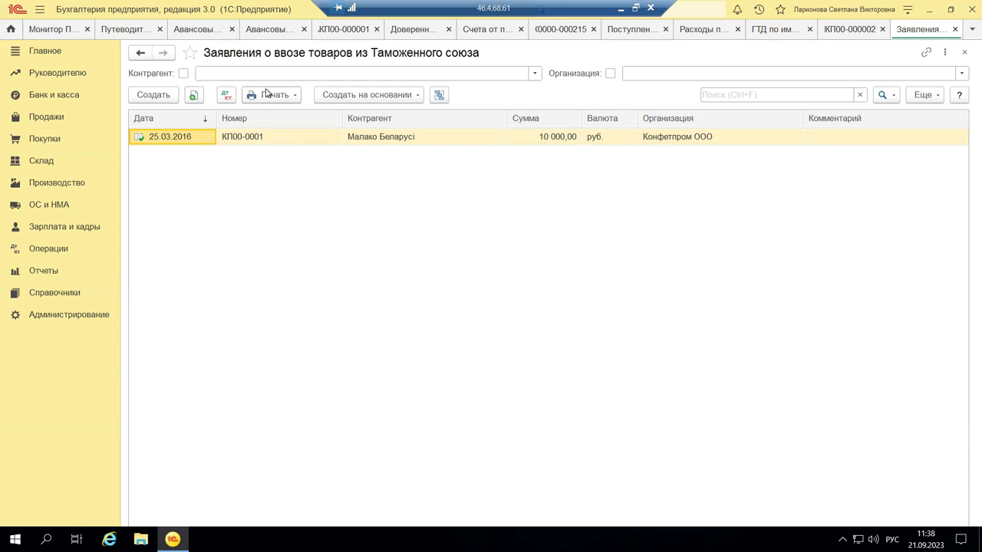
pyautogui.doubleClick(367, 142)
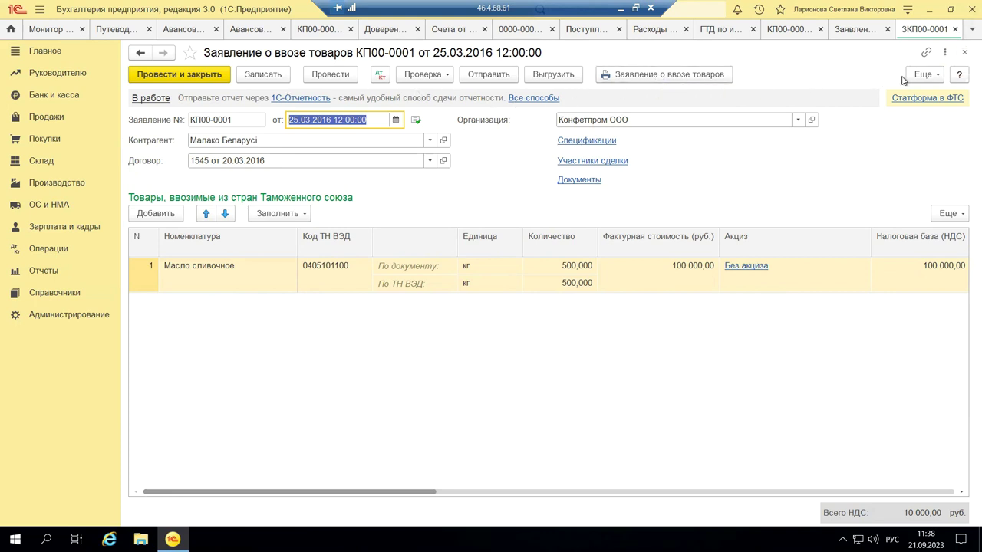
pyautogui.click(966, 52)
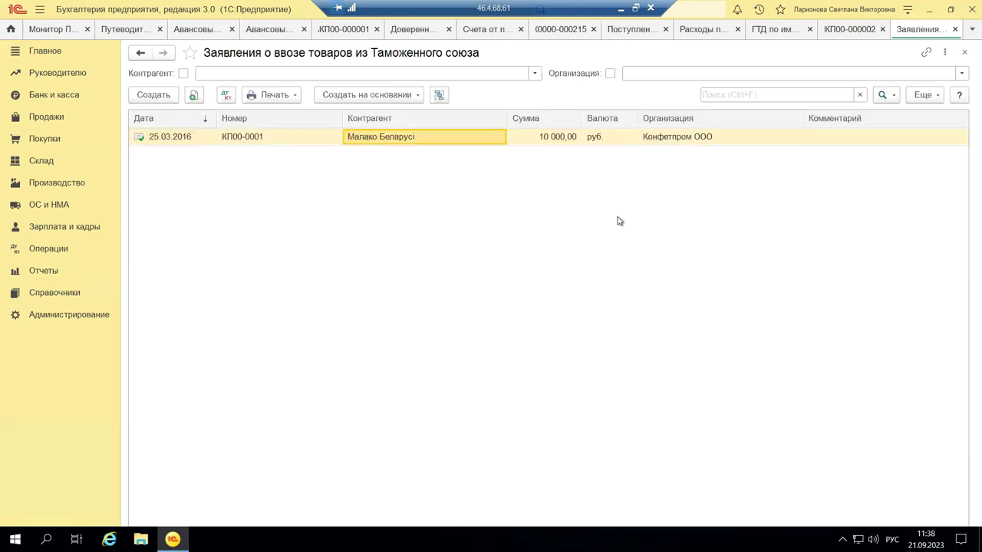
pyautogui.click(964, 54)
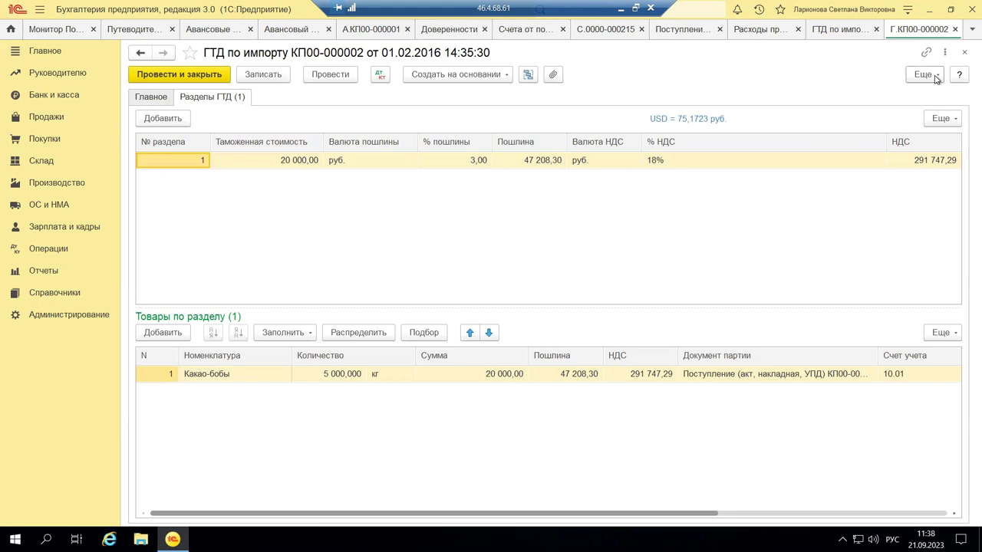
pyautogui.click(964, 52)
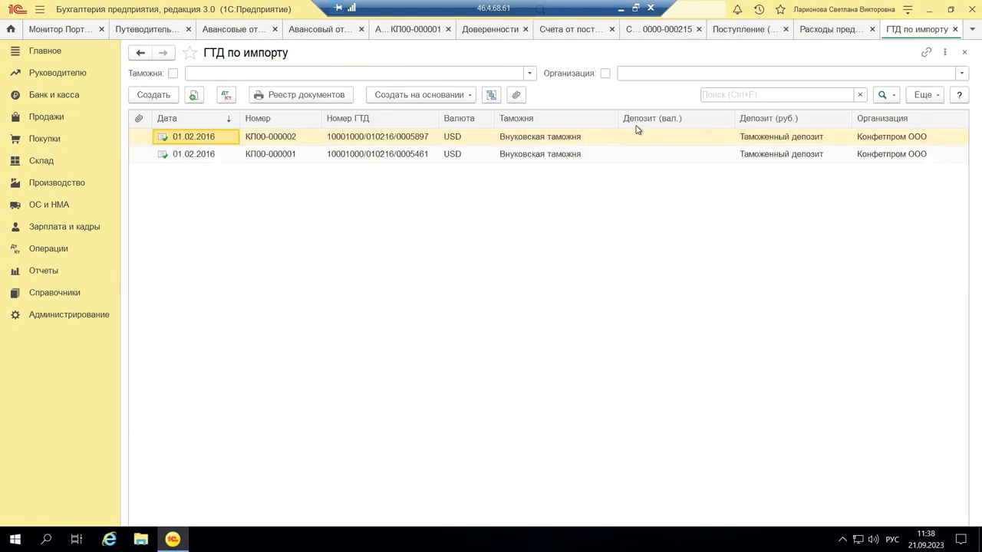
# Step: Open the advance report dated 09.03.2016 from the Авансовые отчеты in the Покупки section and view its Товары part
pyautogui.click(46, 140)
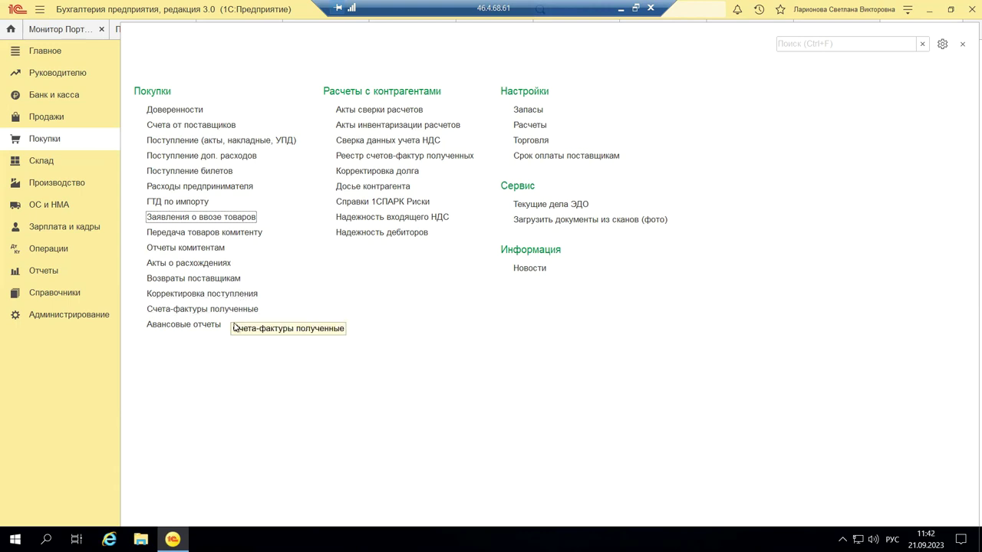
pyautogui.click(179, 325)
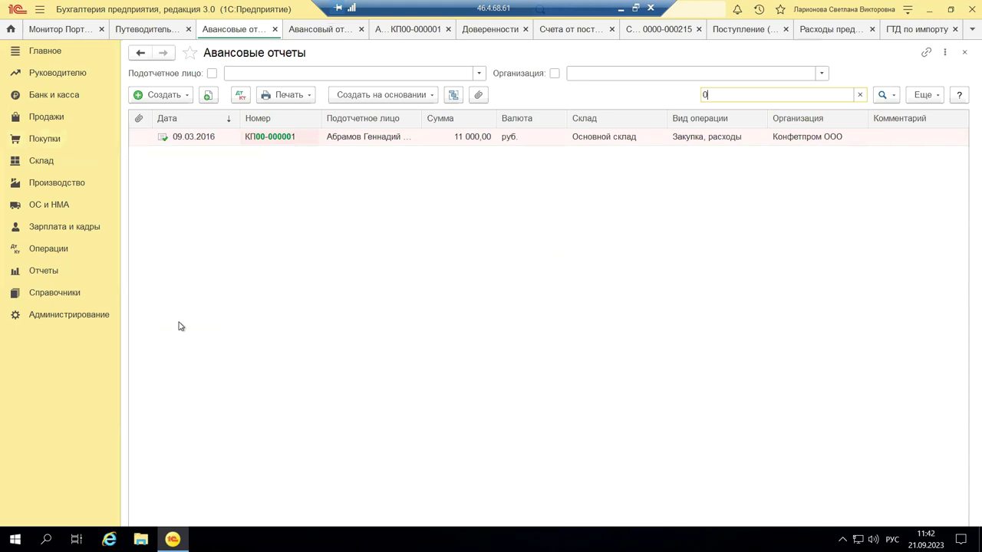
pyautogui.doubleClick(378, 138)
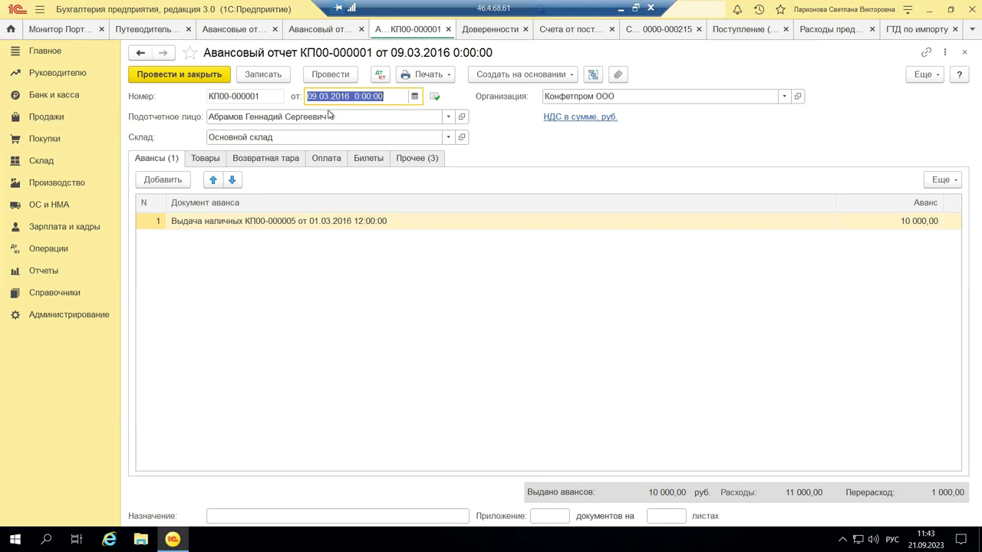
pyautogui.click(203, 159)
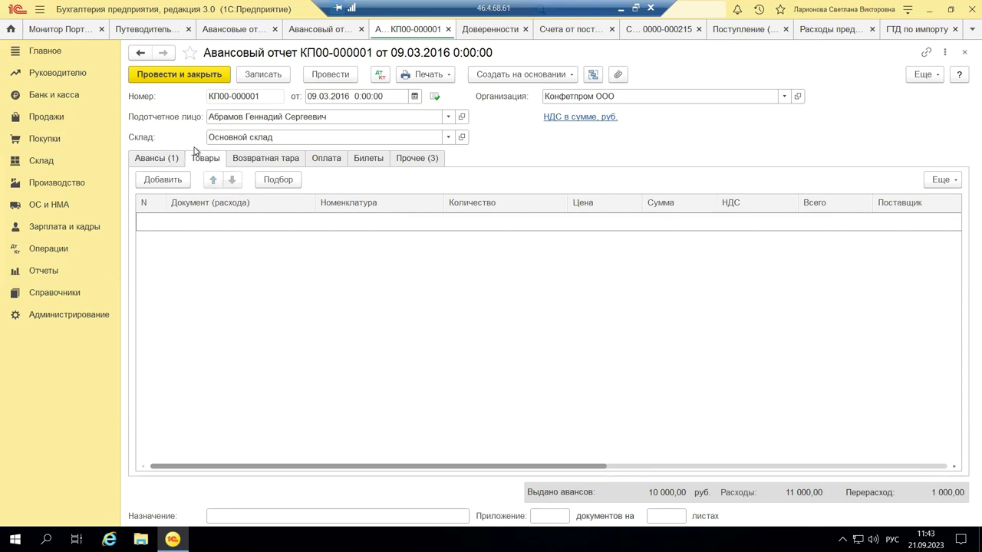
# Step: Add a blank row to the advance report's Товары part, view Оплата, and add a blank row to Билеты
pyautogui.click(165, 182)
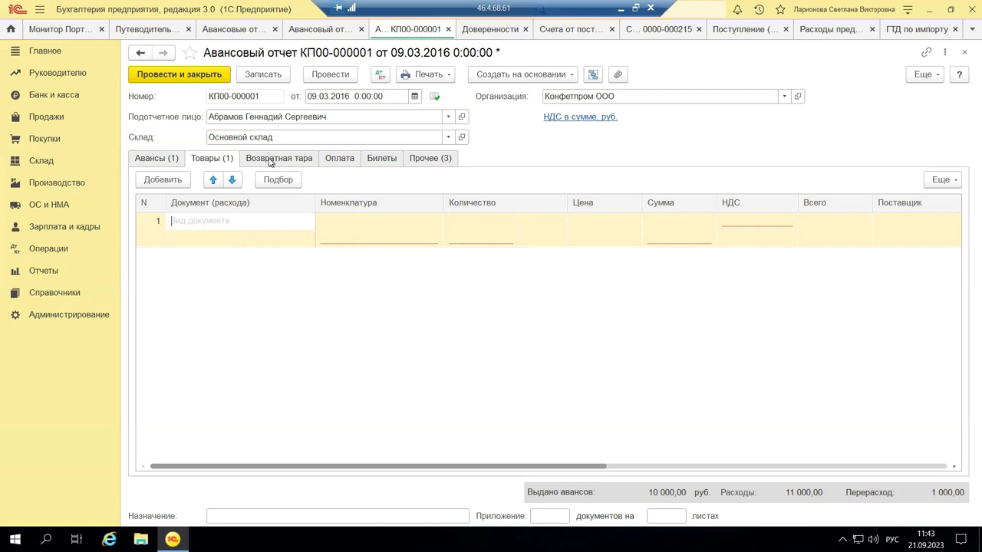
pyautogui.click(346, 161)
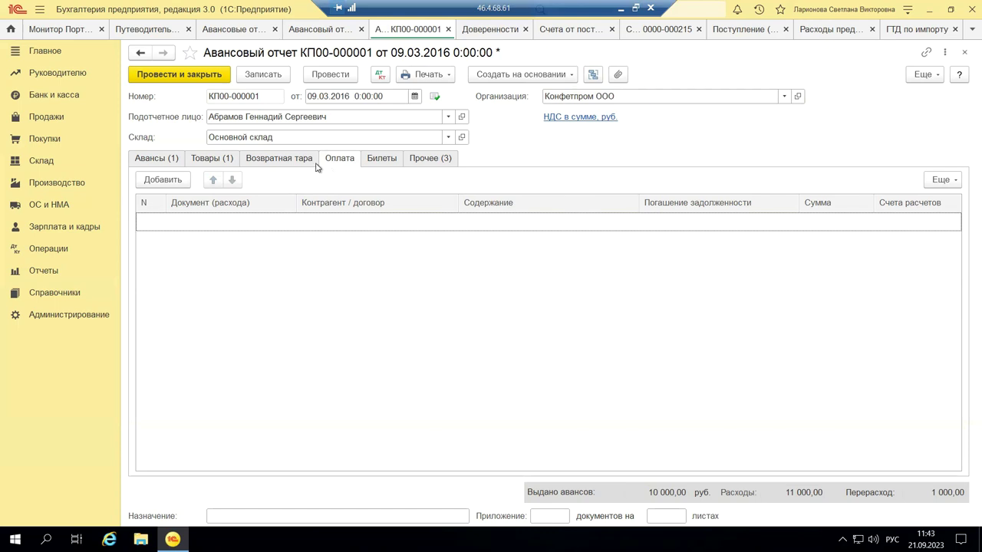
pyautogui.click(370, 161)
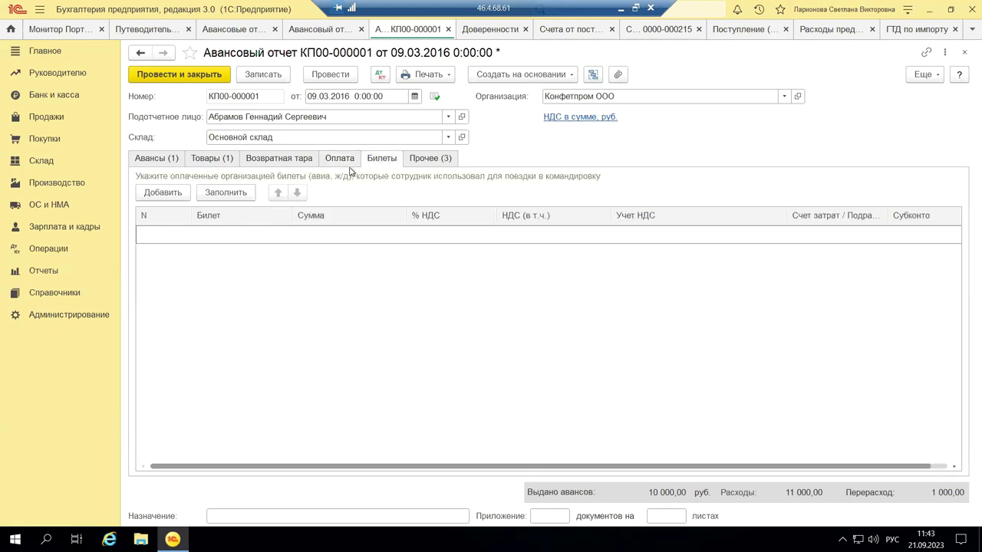
pyautogui.click(163, 197)
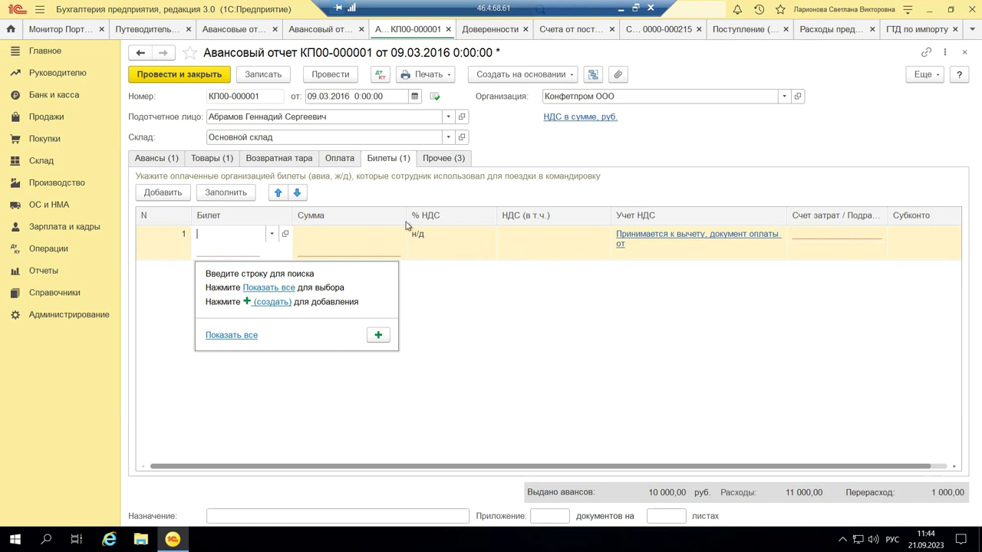
pyautogui.click(432, 161)
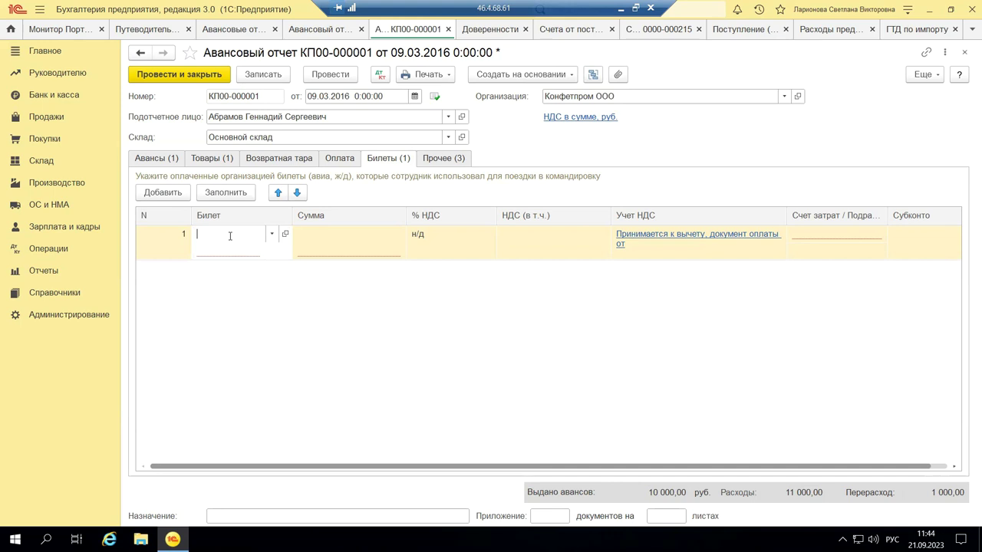
# Step: Examine the expense rows in the advance report's Прочее part, including the invoice details, cost accounts and VAT account
pyautogui.click(441, 163)
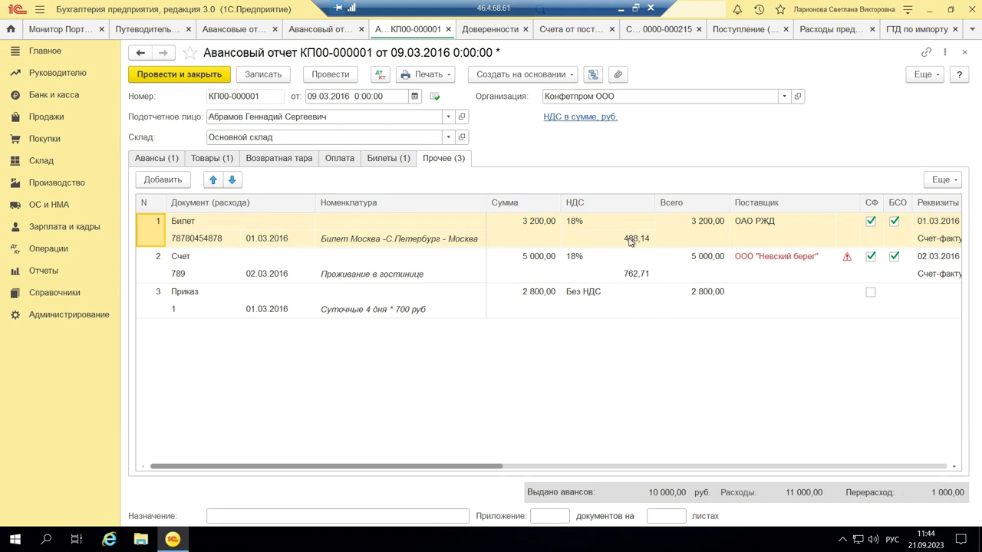
pyautogui.moveTo(467, 466); pyautogui.dragTo(696, 475)
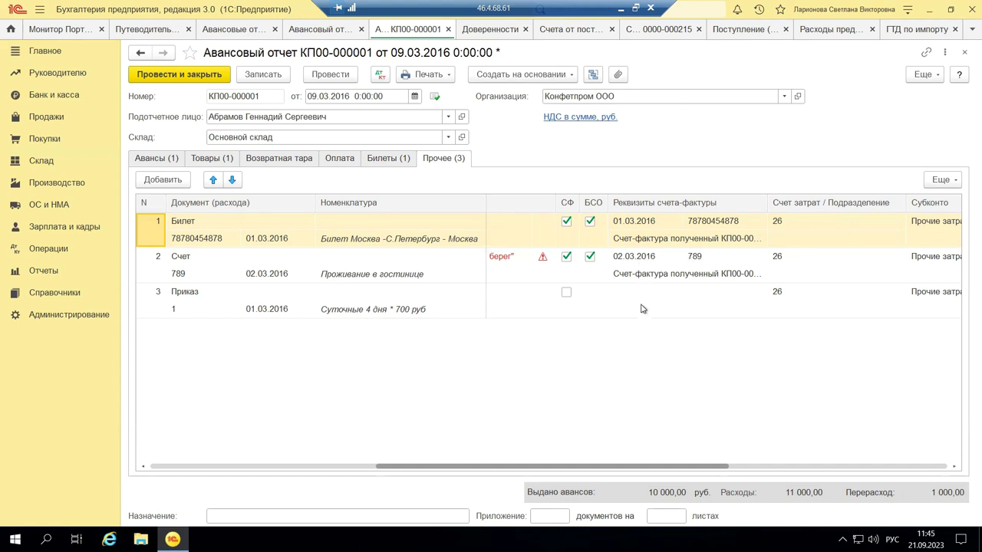
pyautogui.moveTo(563, 474); pyautogui.dragTo(813, 474)
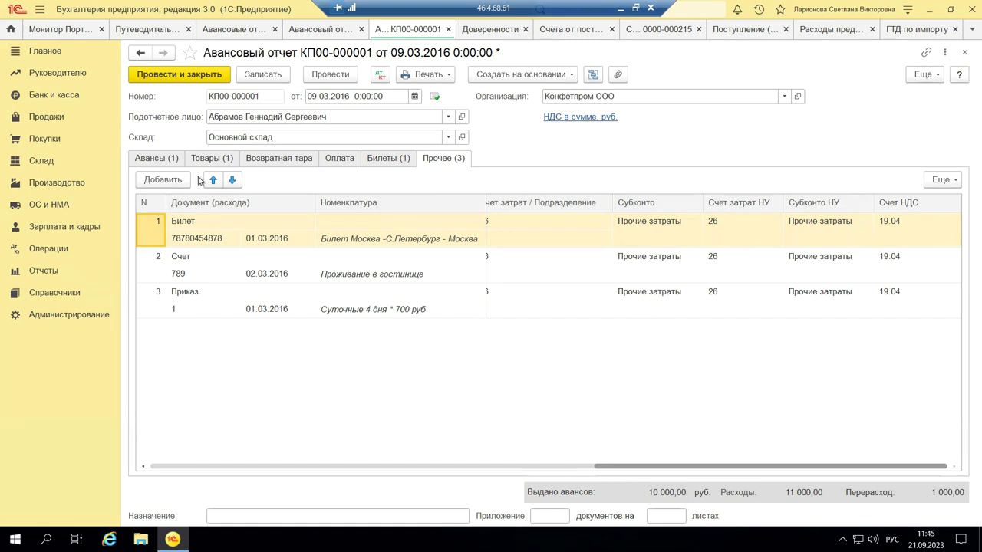
# Step: Add a blank row to the Оплата part and check its counterparty, contract and settlement account fields without choosing anything
pyautogui.click(332, 159)
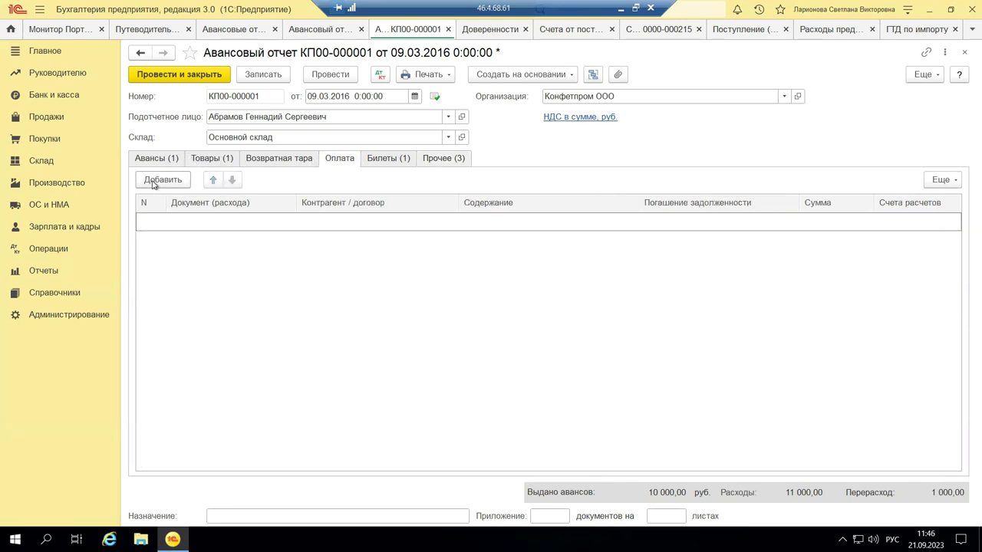
pyautogui.click(153, 182)
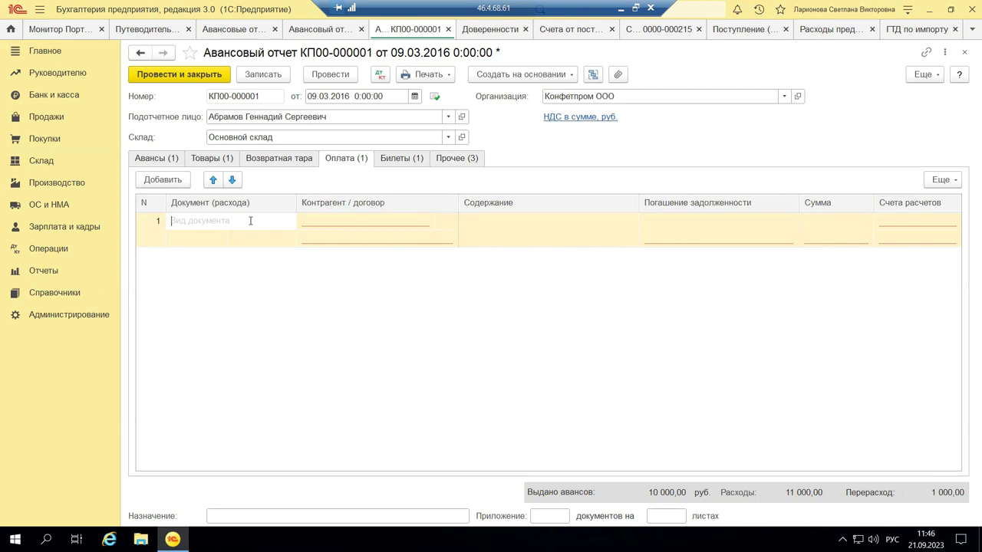
pyautogui.click(335, 220)
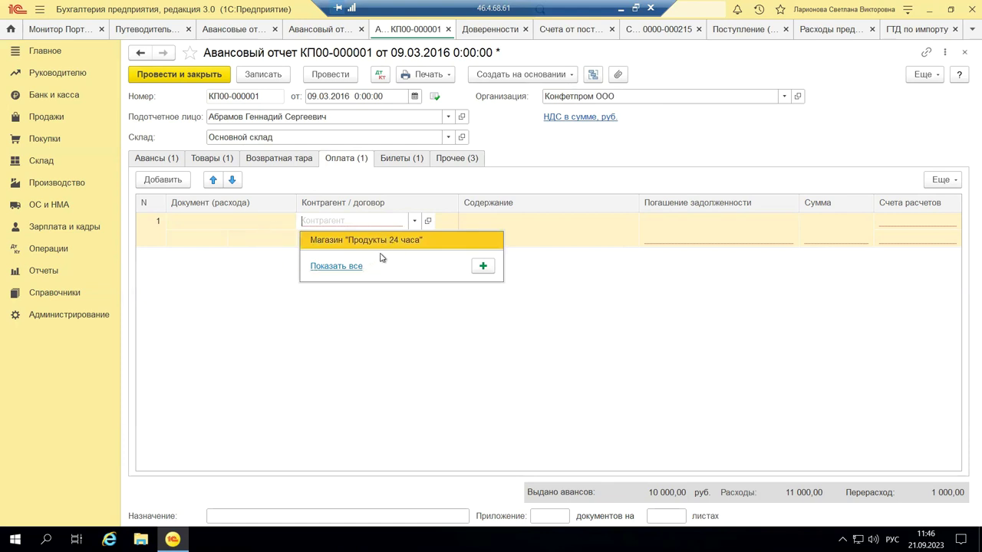
pyautogui.press('Escape')
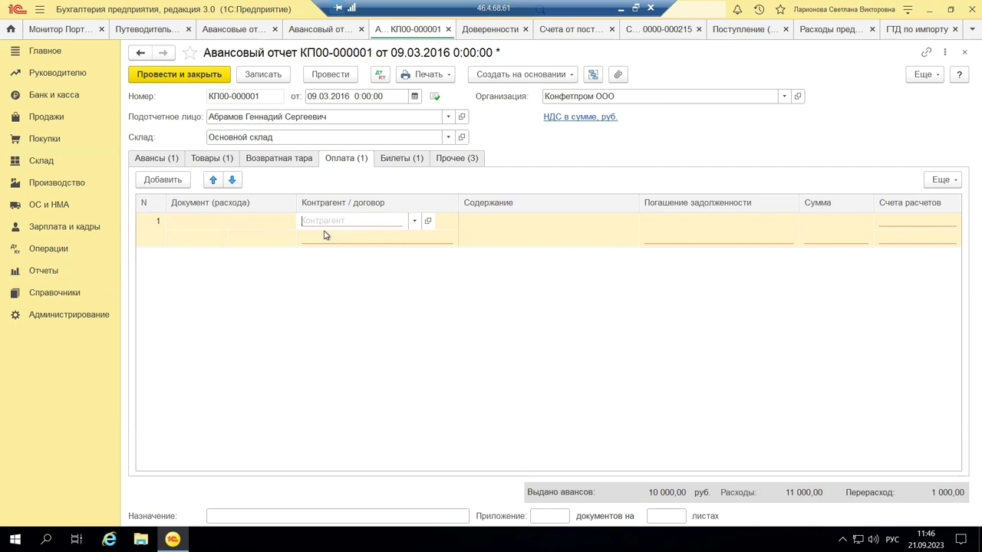
pyautogui.click(388, 237)
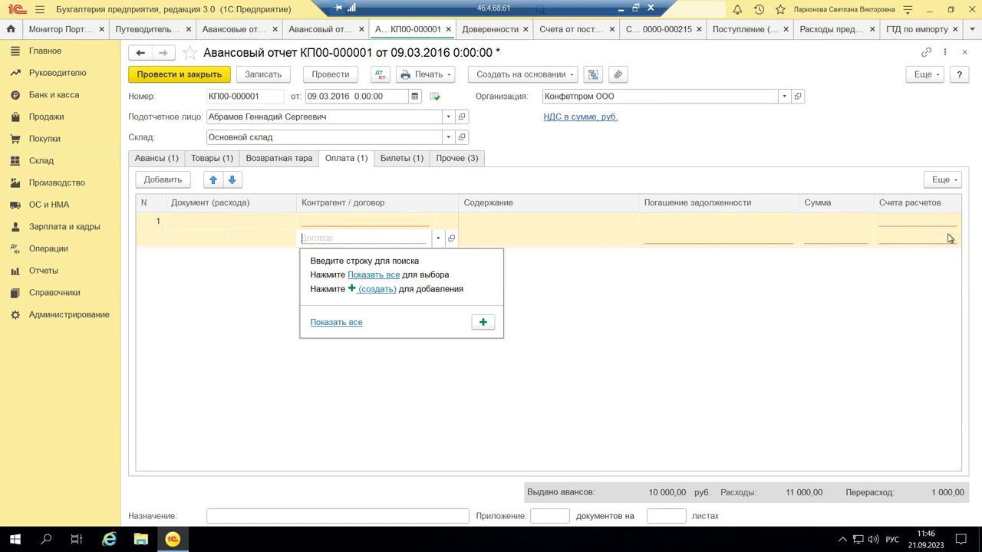
pyautogui.press('Escape')
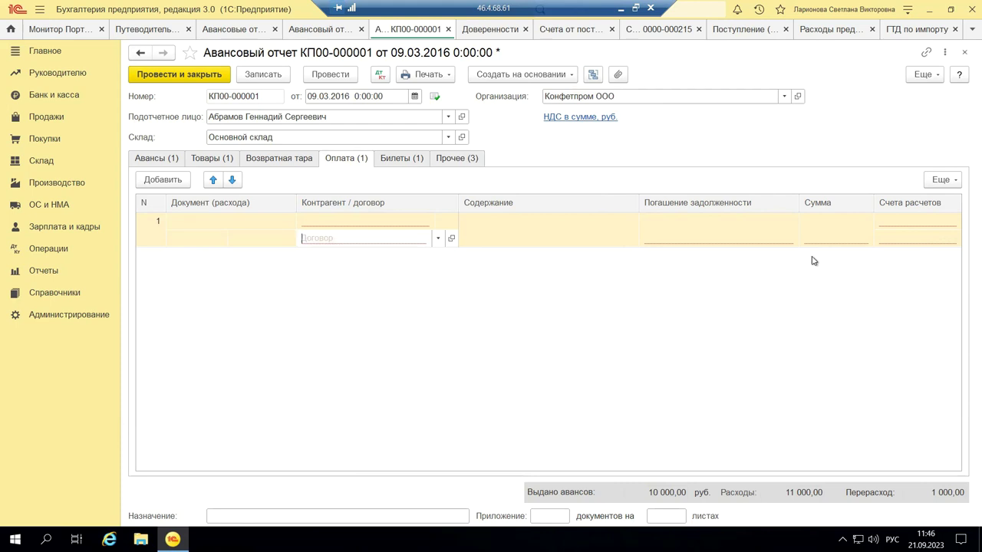
pyautogui.click(895, 221)
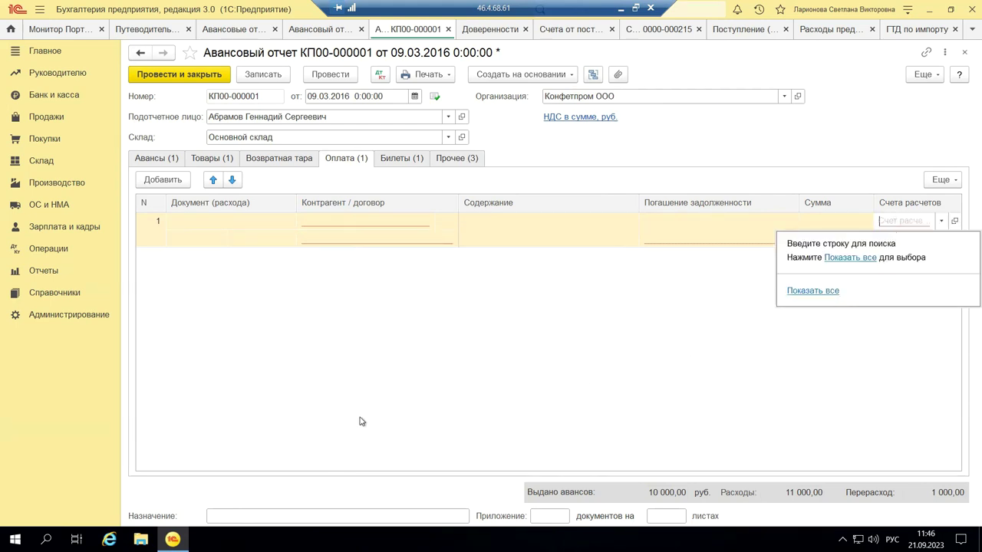
# Step: Close the advance report without saving the changes, and view the contents of the Покупки section
pyautogui.click(966, 52)
pyautogui.click(535, 310)
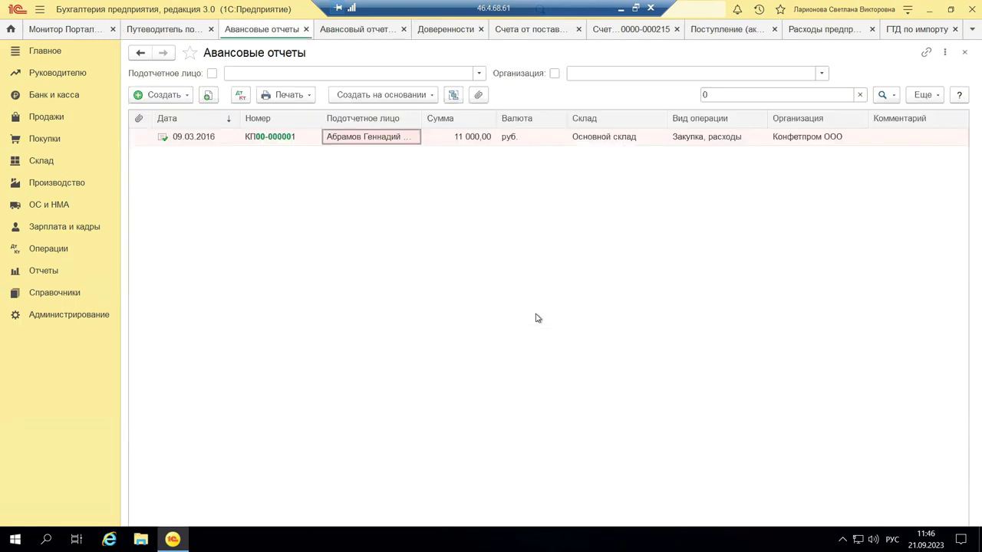
pyautogui.click(38, 140)
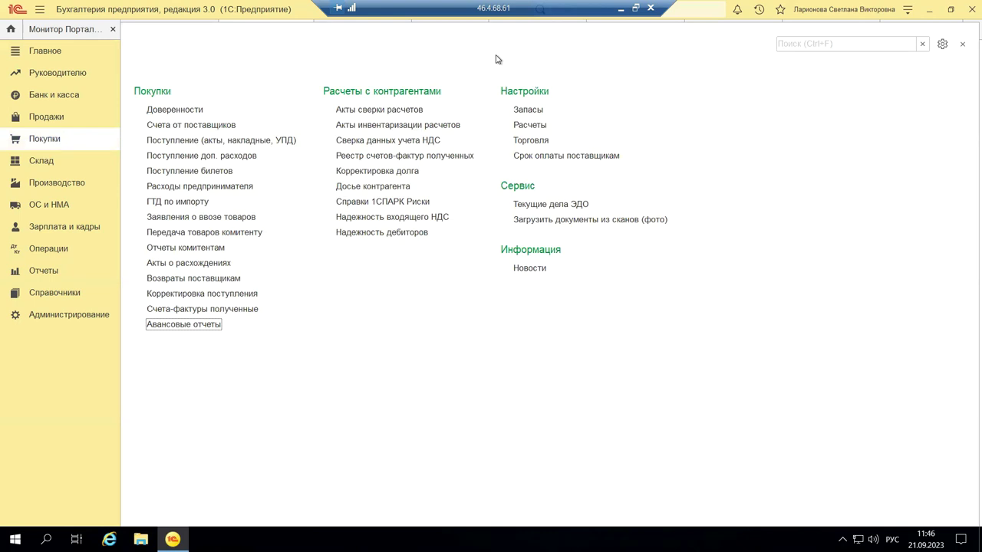
# Step: Switch to the PowerPoint presentation and show slide 14 on importing goods and materials from ЕАЭС customs union countries
pyautogui.click(621, 9)
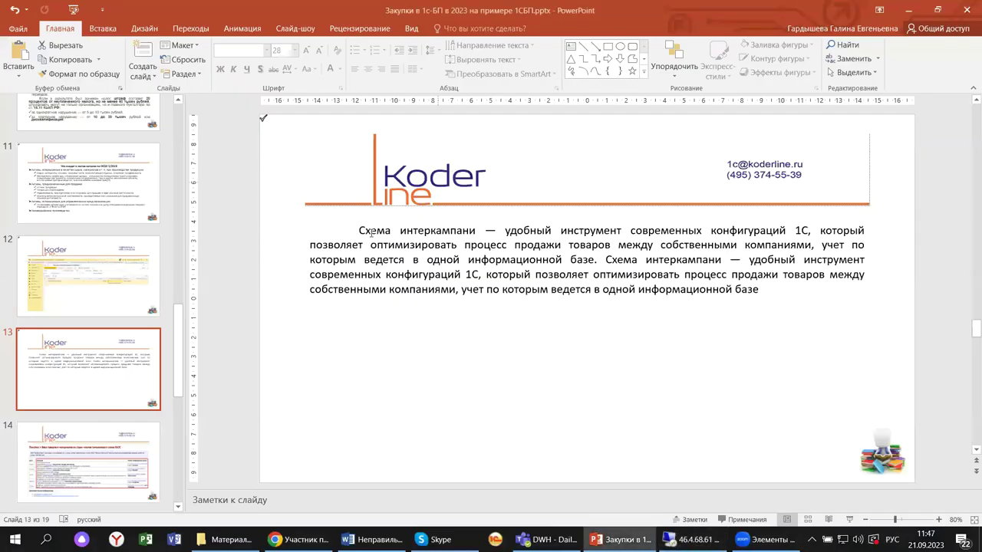
pyautogui.scroll(-2, 85, 381)
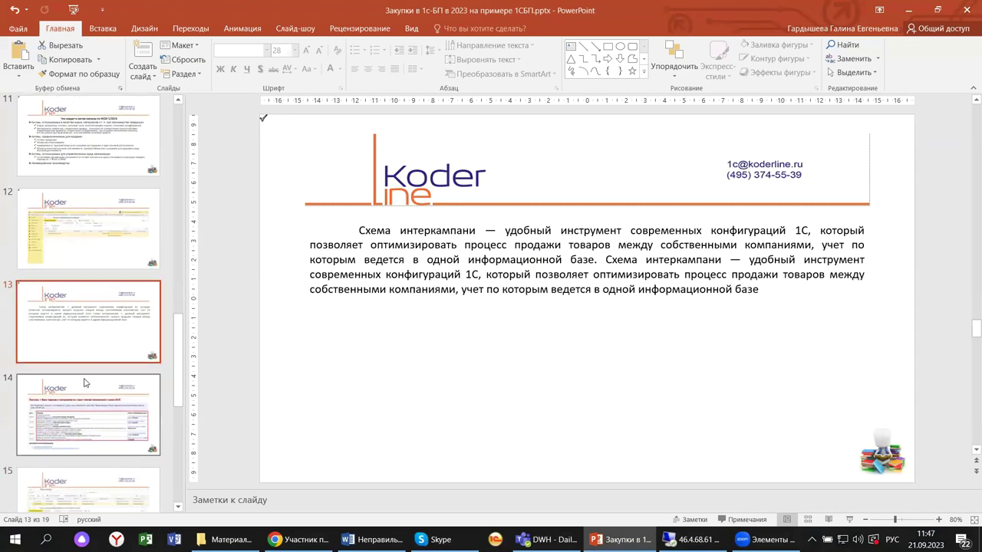
pyautogui.click(71, 359)
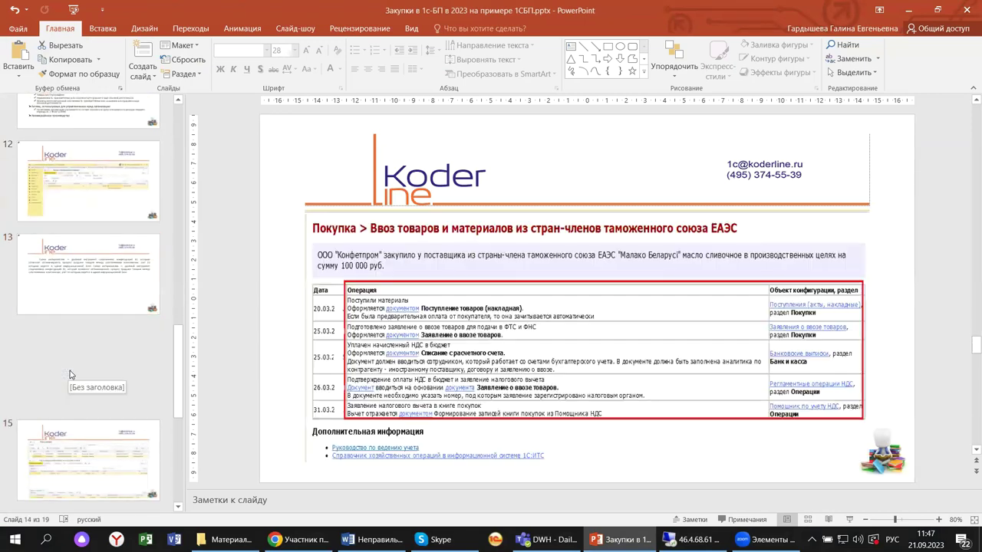